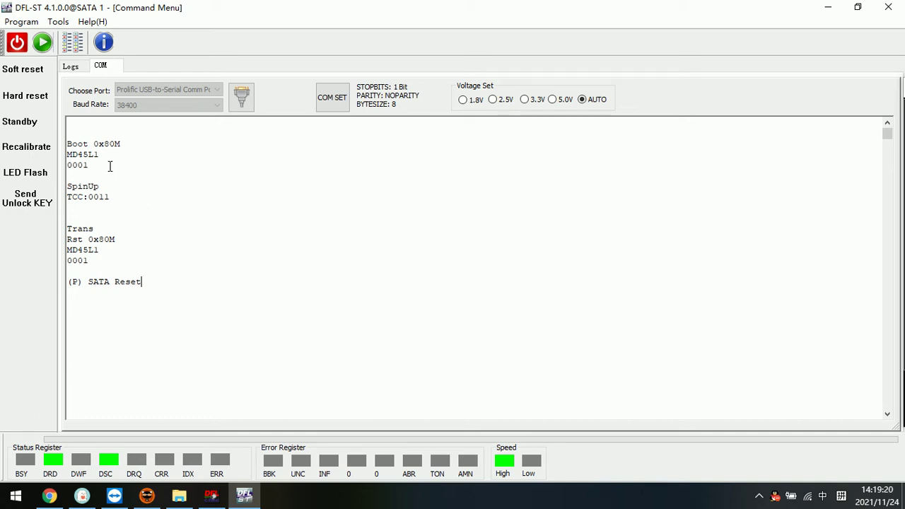
Start the Barracuda F3 utility for the connected drive and obtain its details.
click(127, 186)
click(42, 44)
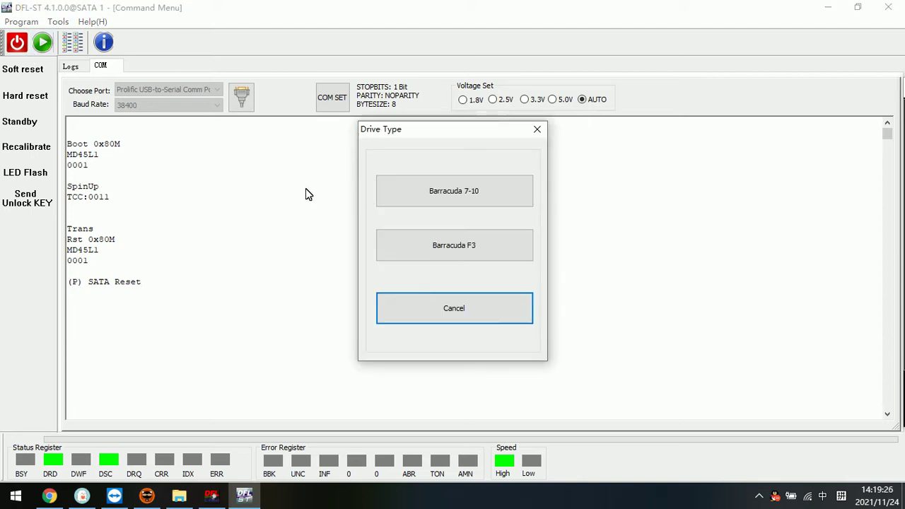
click(457, 254)
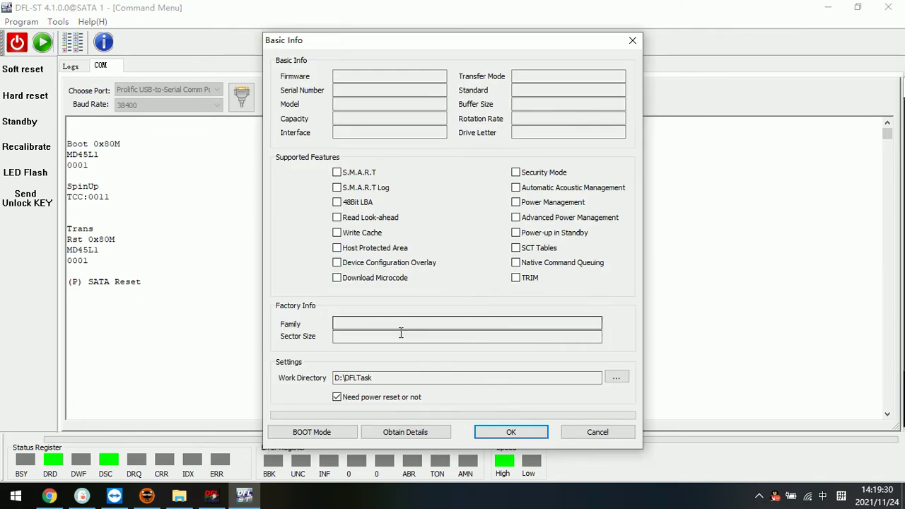
click(410, 432)
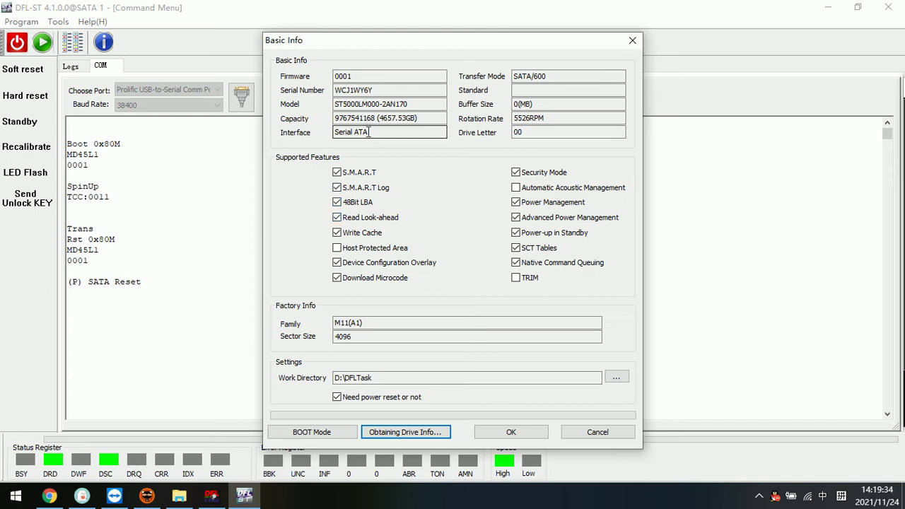
Check the drive's model and capacity in the basic info and accept it to initialize the F3 utility.
drag(418, 106, 330, 104)
click(427, 118)
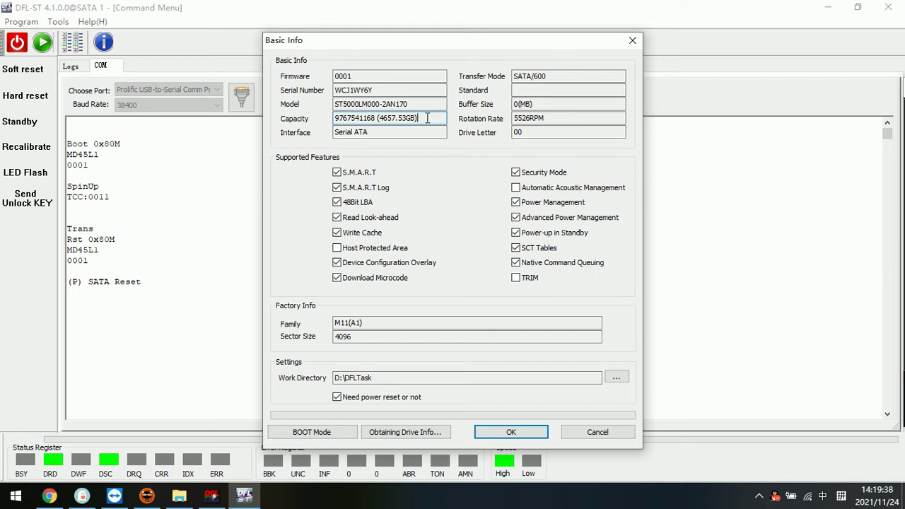
drag(435, 118, 326, 118)
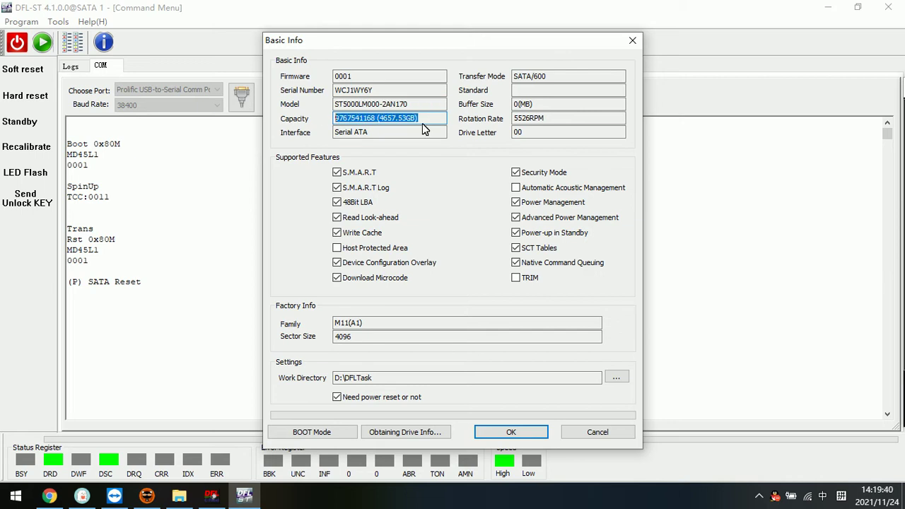
click(429, 118)
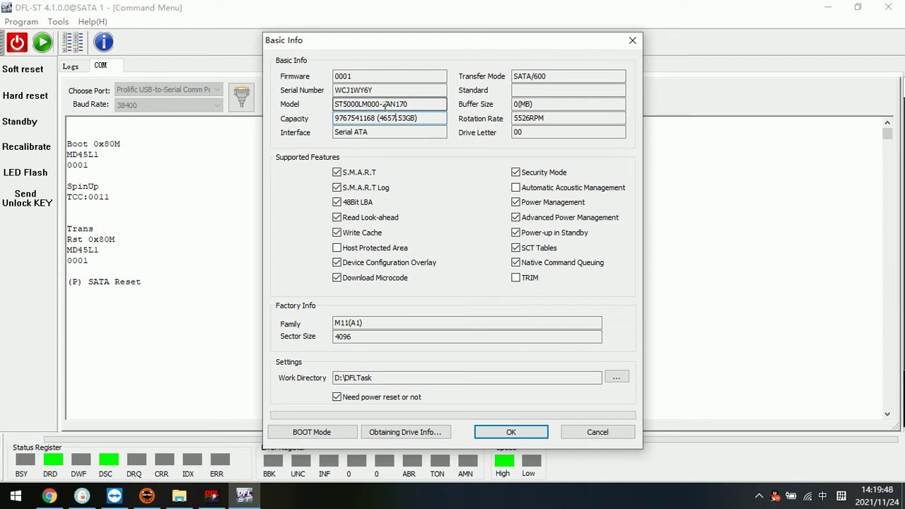
click(337, 202)
click(512, 433)
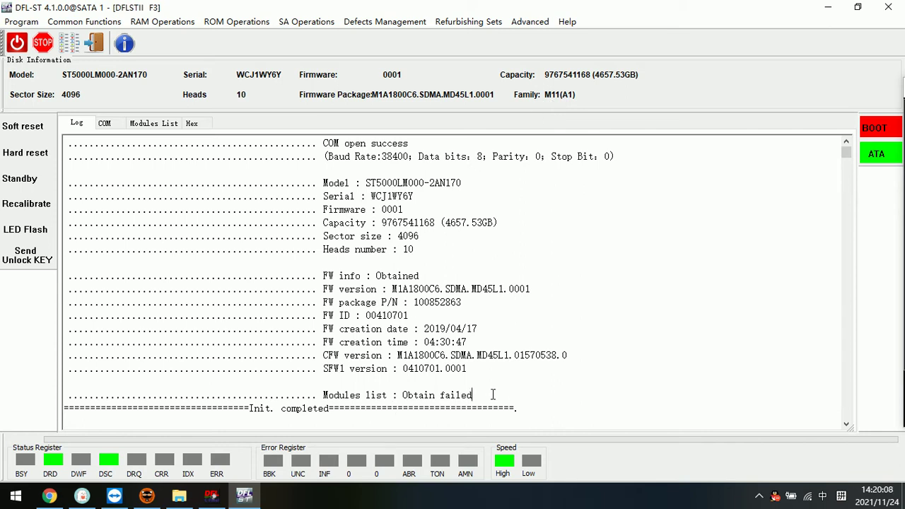
Examine the modules list entry at the end of the initialization log, the modules list itself and the COM terminal output.
drag(505, 395, 314, 396)
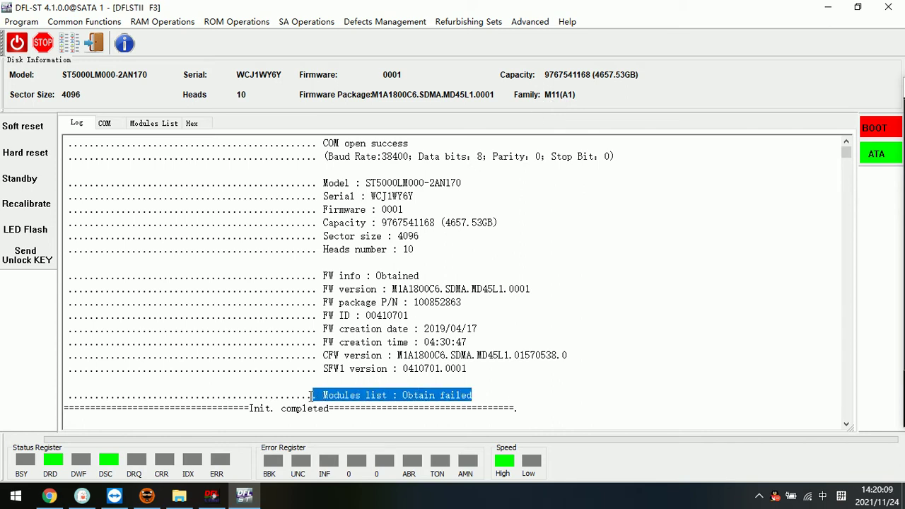
click(478, 401)
click(151, 122)
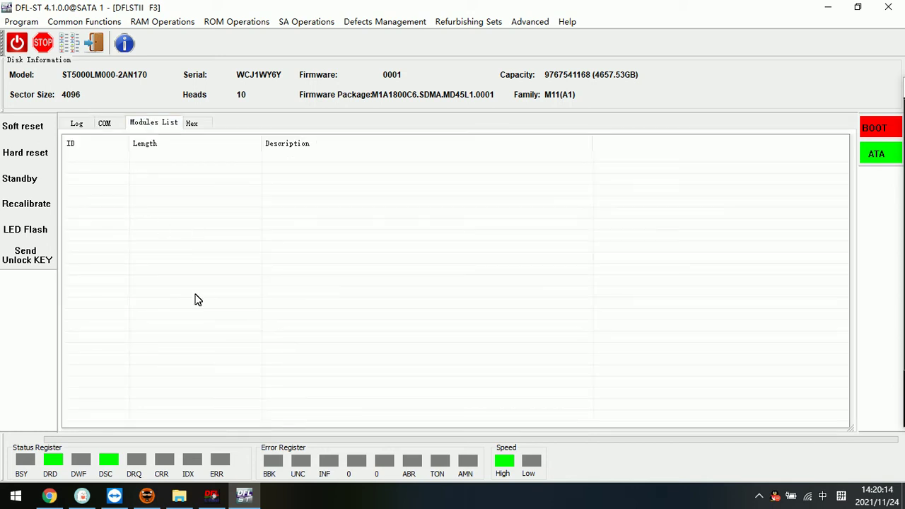
click(109, 123)
click(154, 123)
click(119, 126)
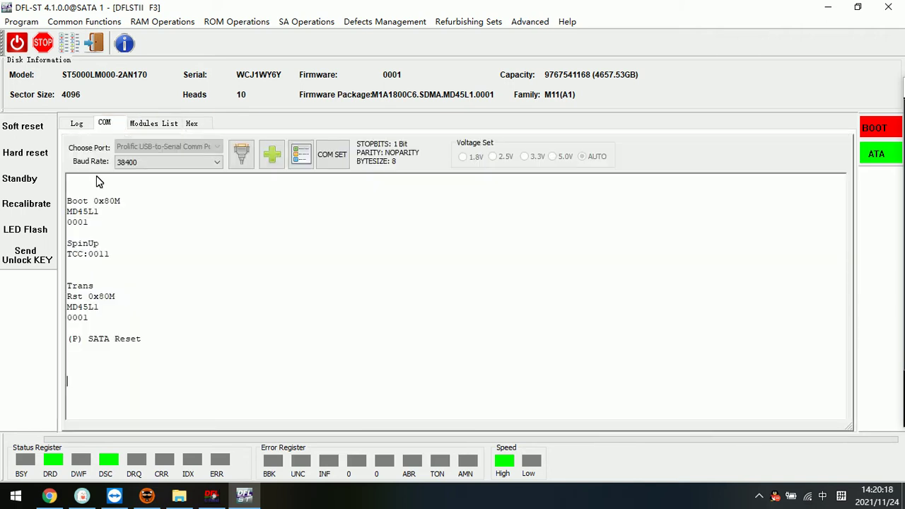
Send ^Z in the COM terminal to request diagnostic mode and ^L to query the diagnostic port.
click(146, 366)
key(ctrl+z)
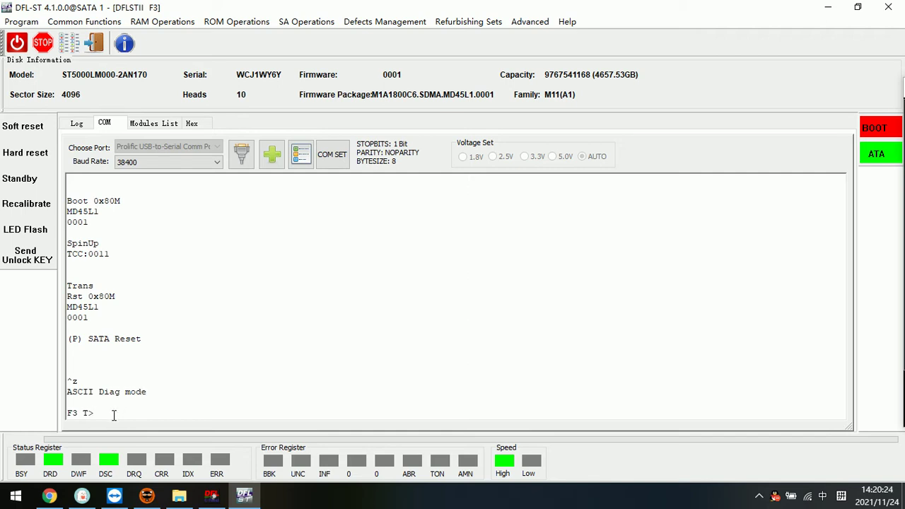
key(ctrl+l)
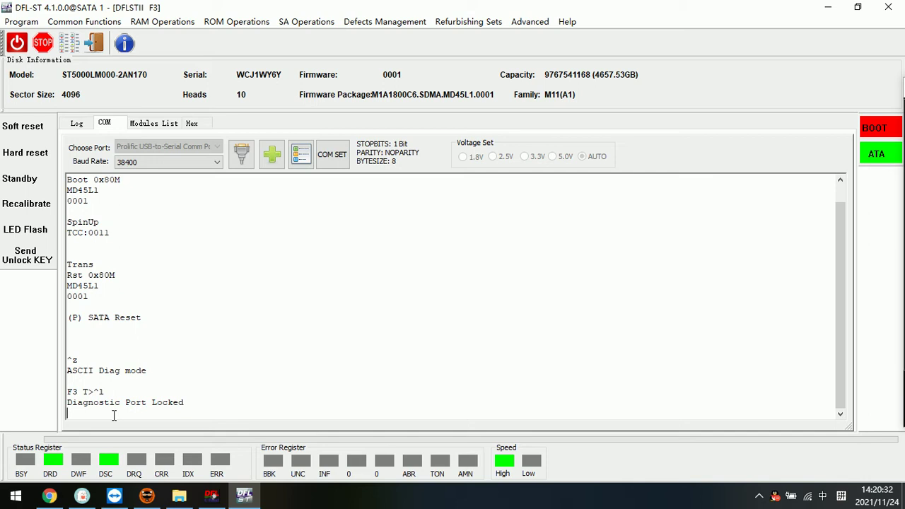
Compare the modules list with the diagnostic port response in the COM terminal and the initialization log.
click(145, 126)
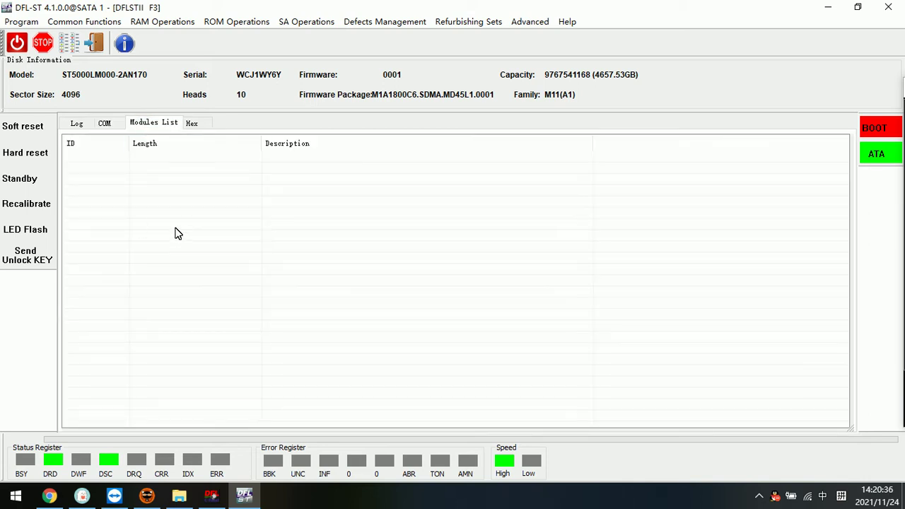
click(119, 124)
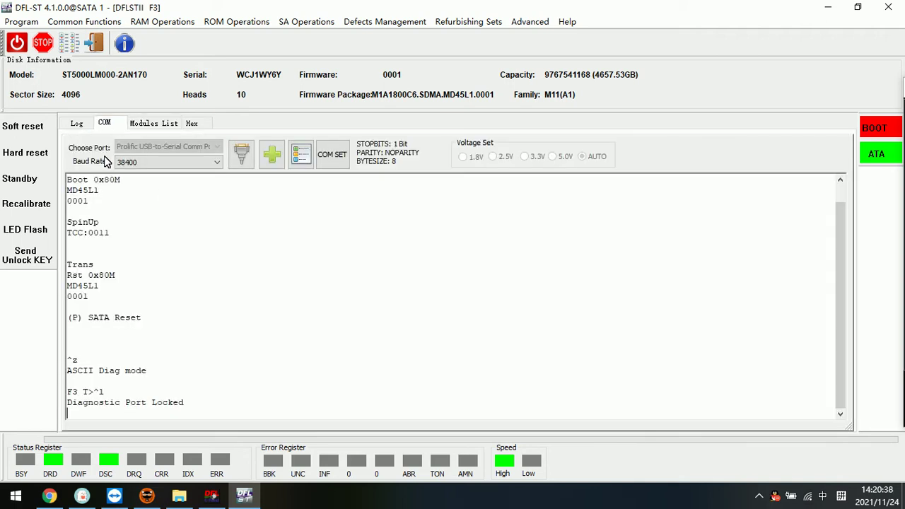
click(146, 125)
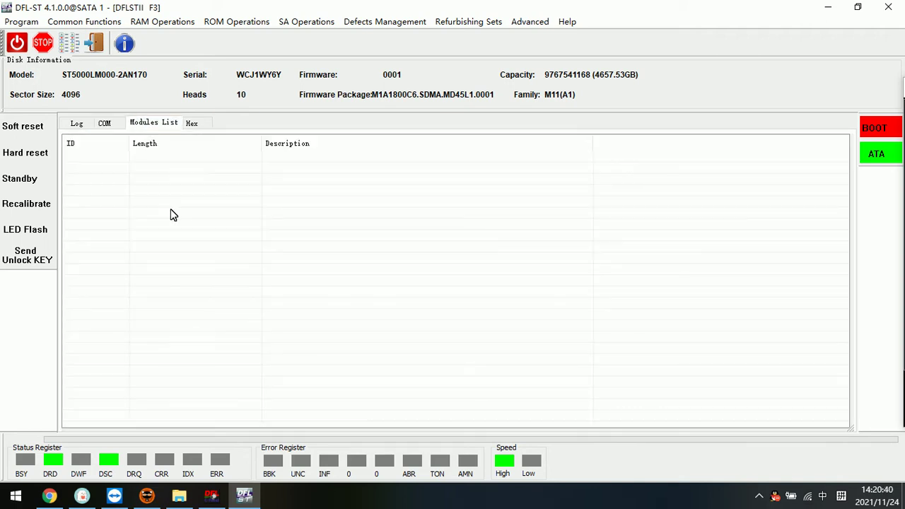
click(114, 124)
click(145, 125)
click(110, 123)
click(162, 124)
click(105, 124)
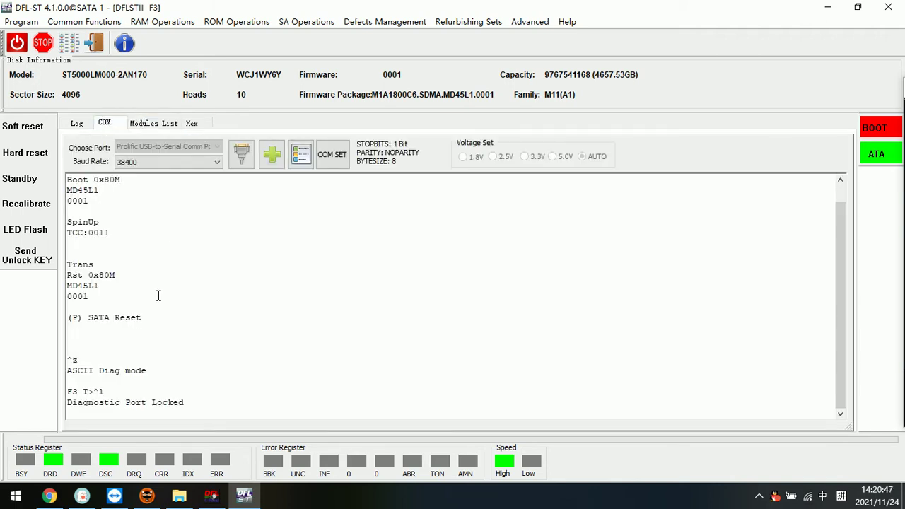
scroll(149, 331, up, 1)
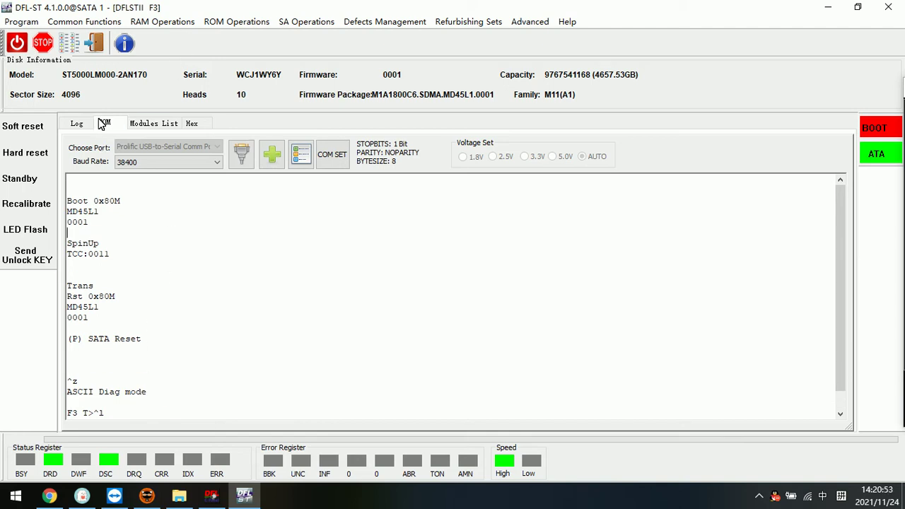
click(77, 123)
click(105, 123)
Try to read the drive's ROM by COM at 921600 baud with the LM family option enabled.
click(237, 22)
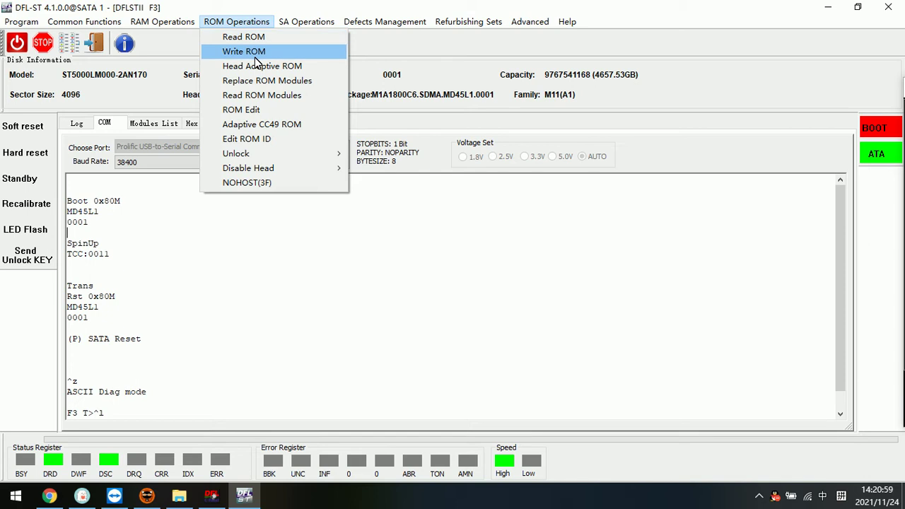
click(251, 39)
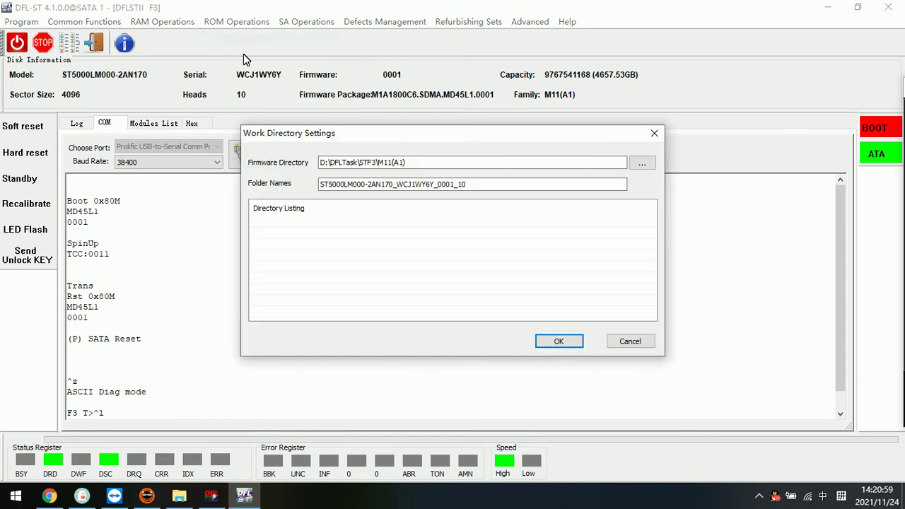
click(622, 341)
click(407, 228)
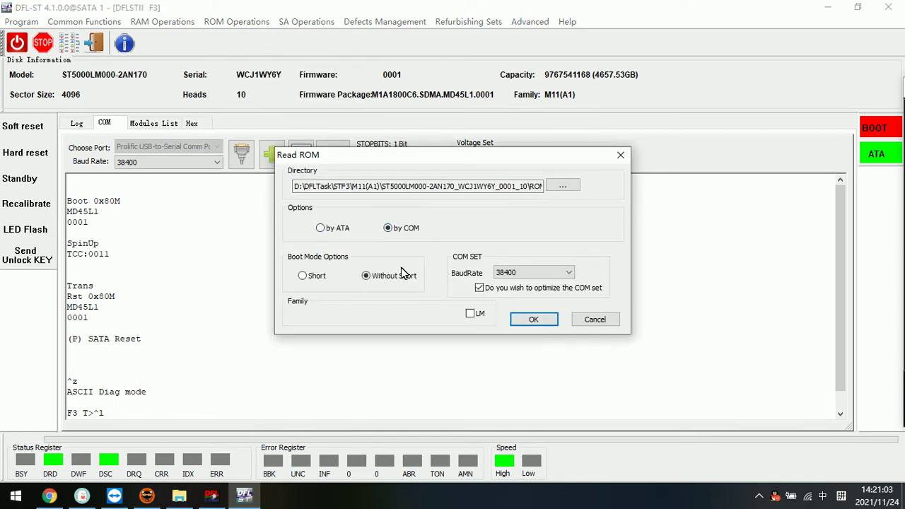
click(568, 272)
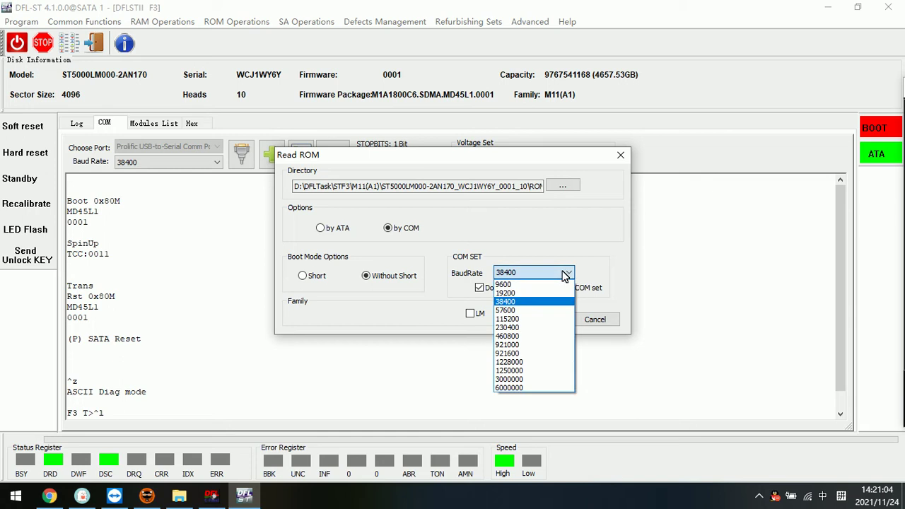
click(517, 354)
click(472, 314)
click(530, 320)
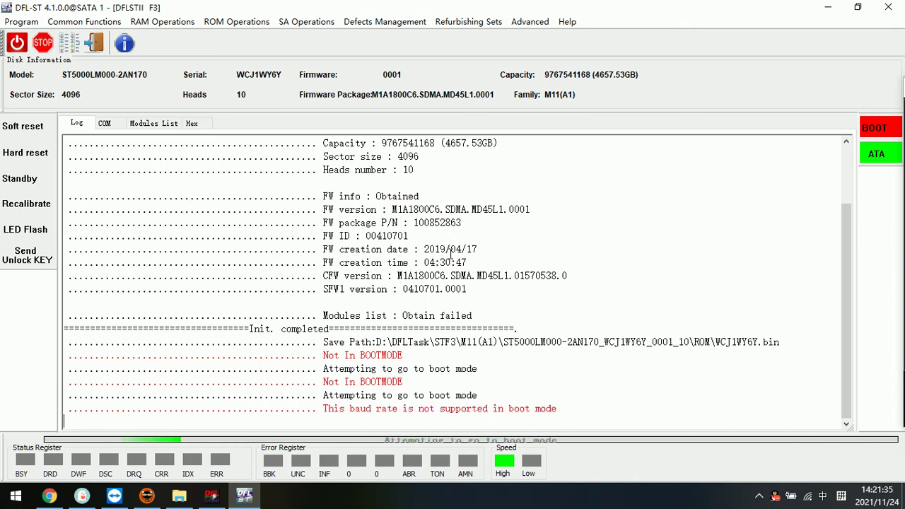
Read the drive's ROM again by COM with the baud rate set to 460800.
click(238, 21)
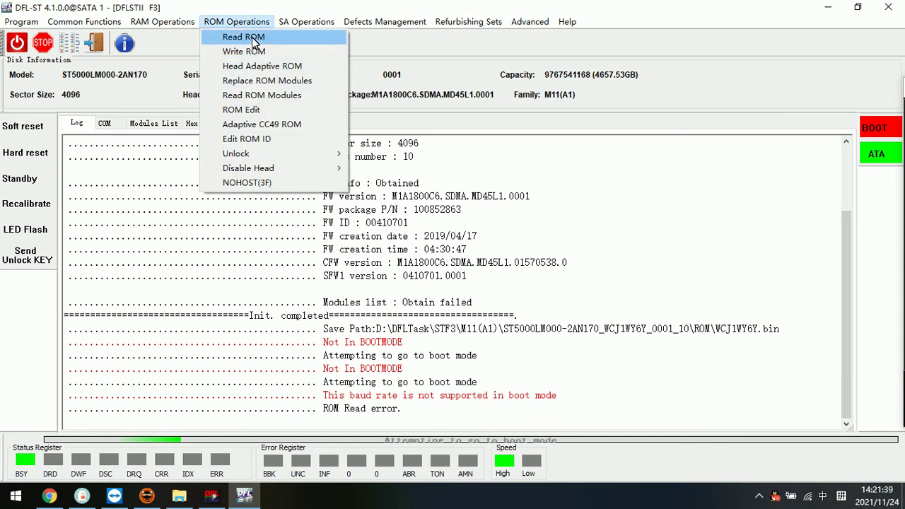
click(252, 37)
click(548, 272)
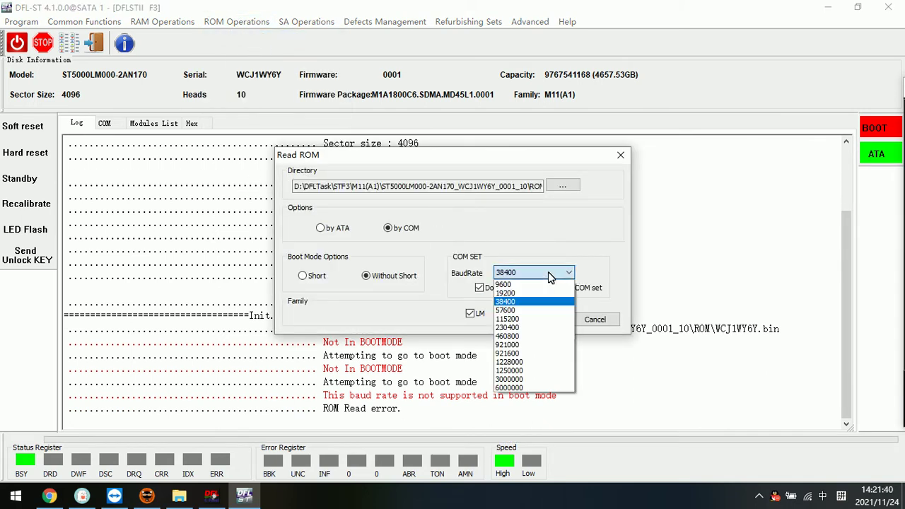
click(527, 336)
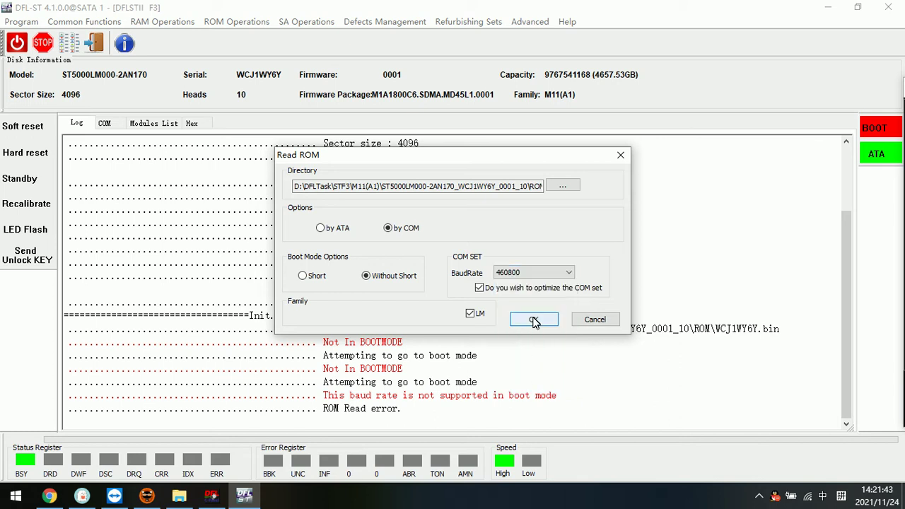
click(534, 321)
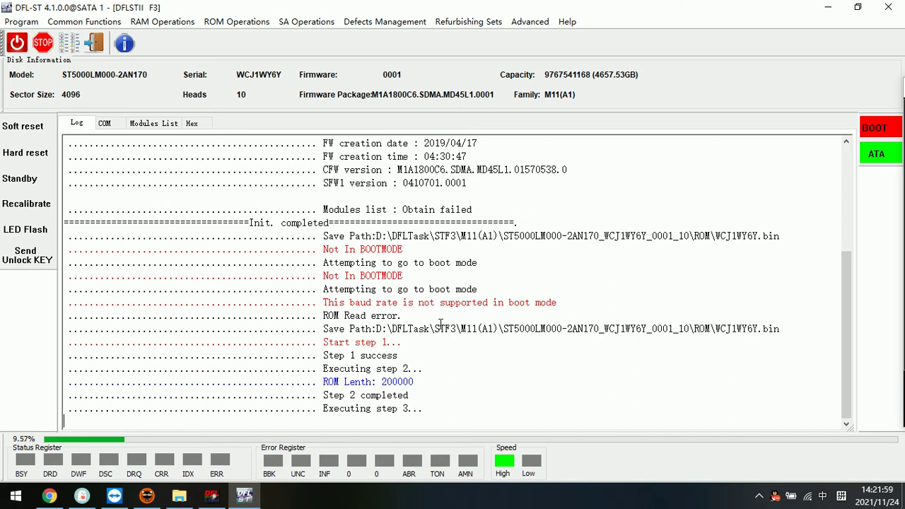
Examine the log's save path for the ROM backup, including its drive folder and file name.
drag(791, 329, 385, 336)
click(449, 344)
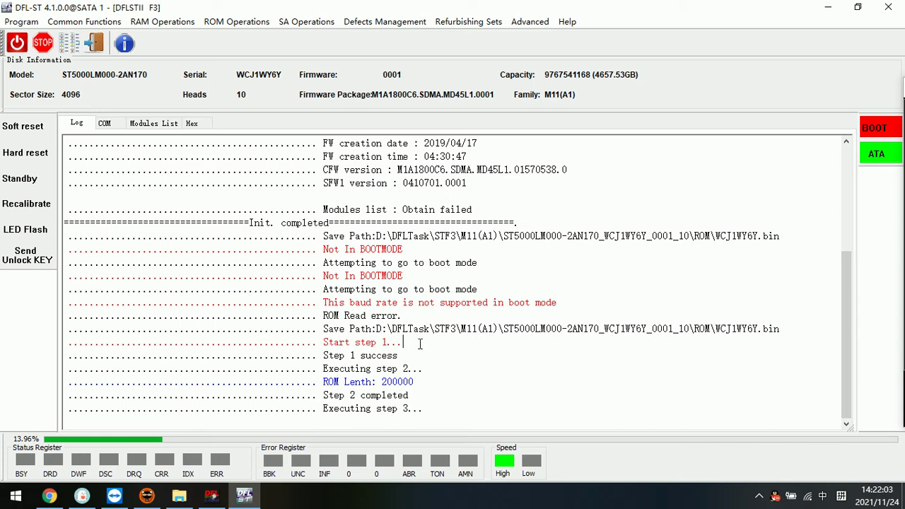
drag(318, 329, 515, 329)
click(538, 329)
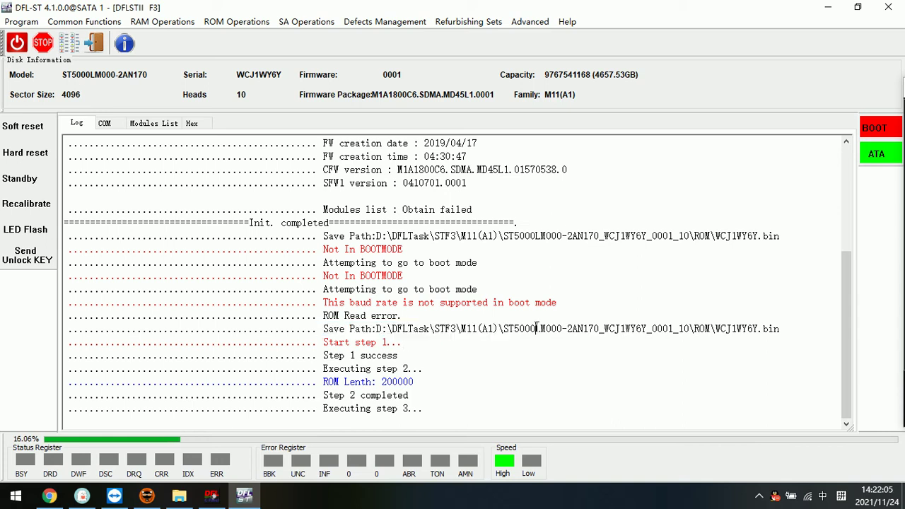
click(452, 329)
click(473, 328)
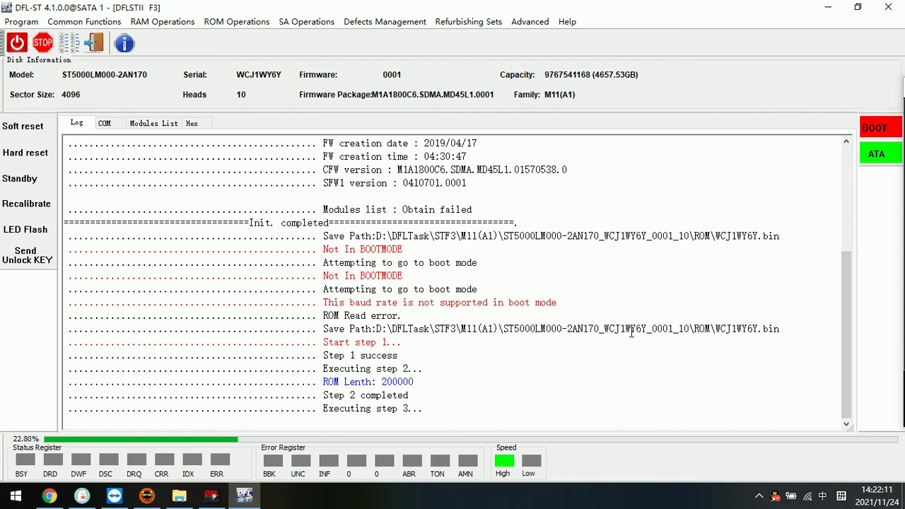
mouse_move(739, 331)
mouse_down()
mouse_move(795, 330)
mouse_move(718, 333)
mouse_move(733, 331)
mouse_up()
click(744, 333)
click(736, 332)
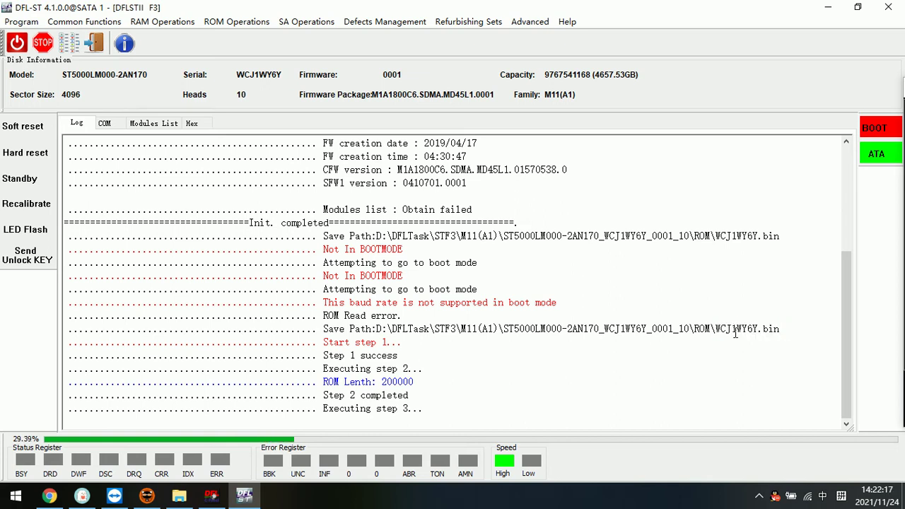
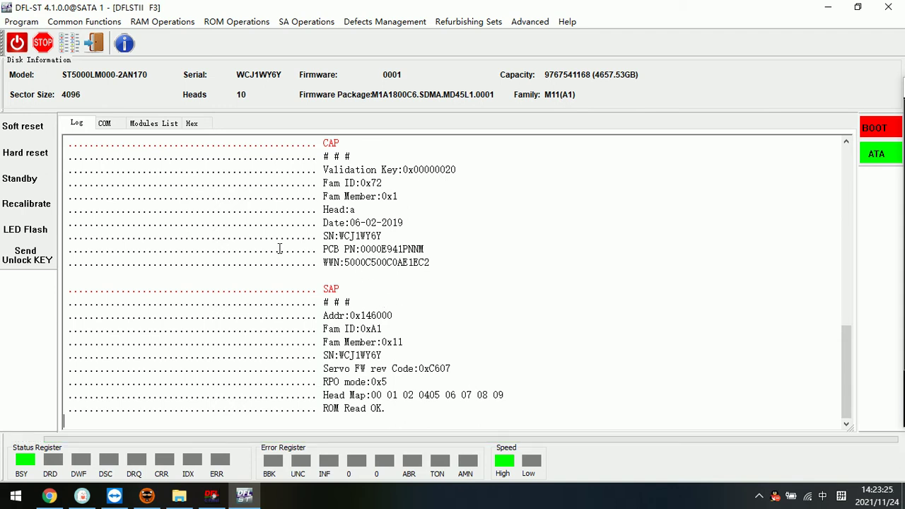
Start generating an unlock ROM with the backed-up WCJ1WY6Y.bin as the original ROM.
click(228, 22)
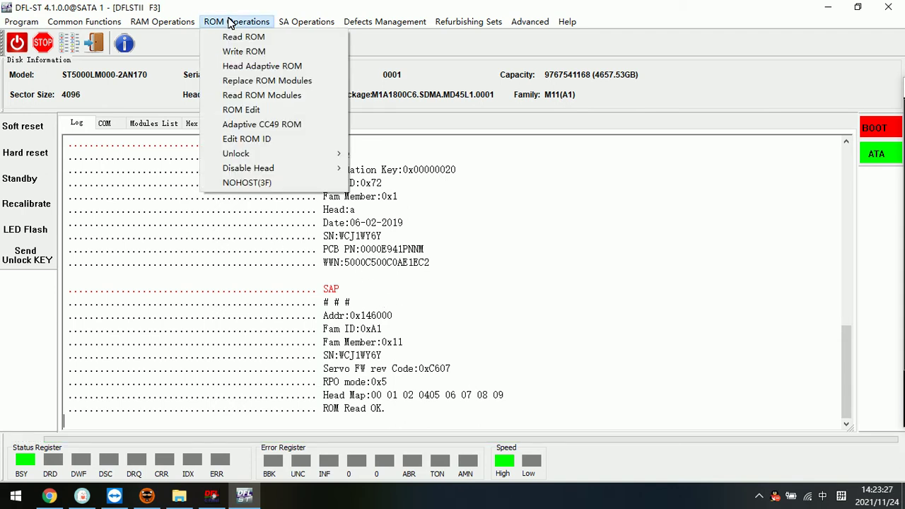
mouse_move(250, 155)
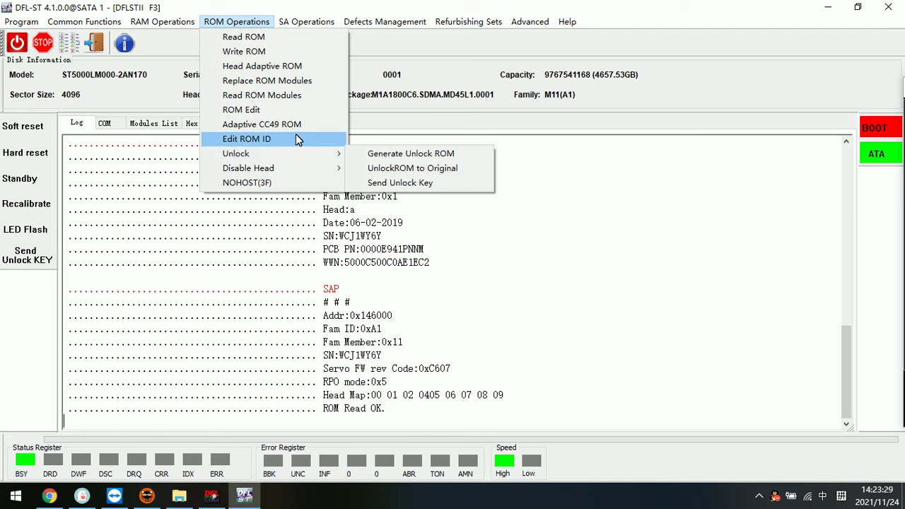
click(401, 158)
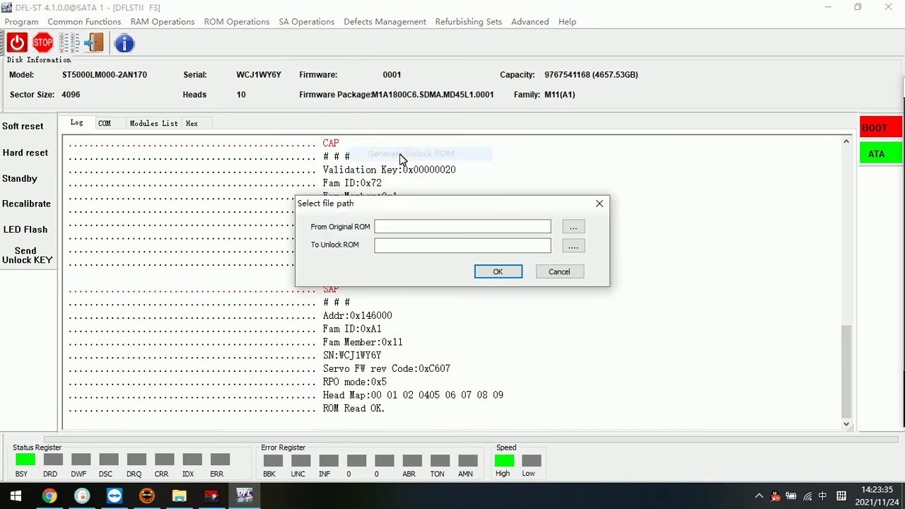
click(578, 230)
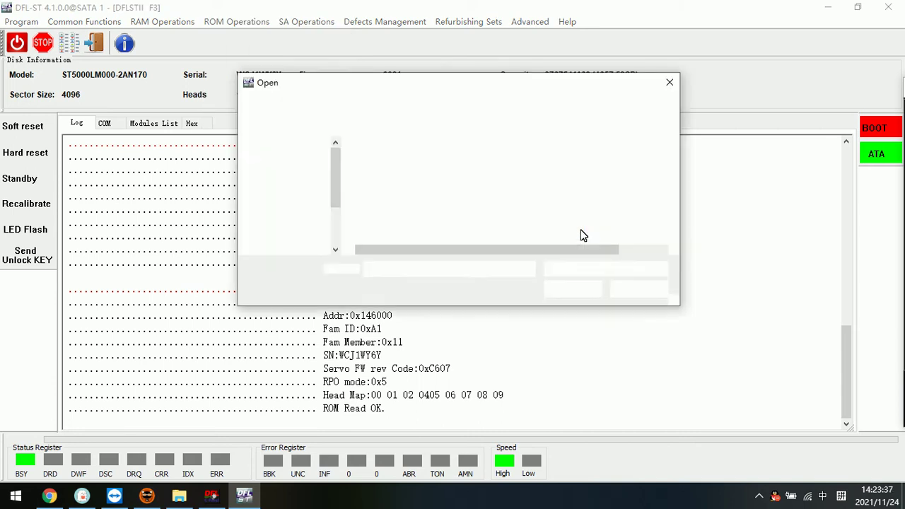
click(412, 170)
double_click(412, 169)
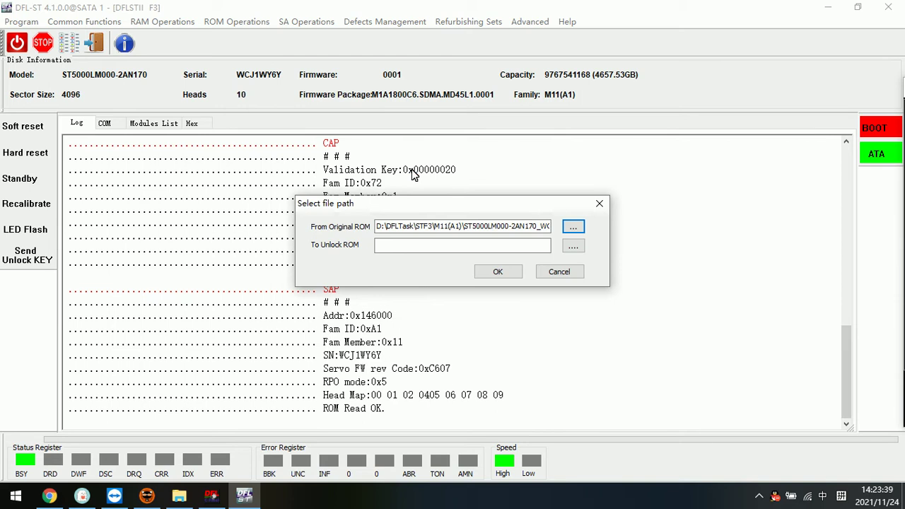
Set the unlock ROM's output file to UnlockWCJ1WY6Y.bin in the drive's ROM folder, generate it and check the log result.
click(570, 245)
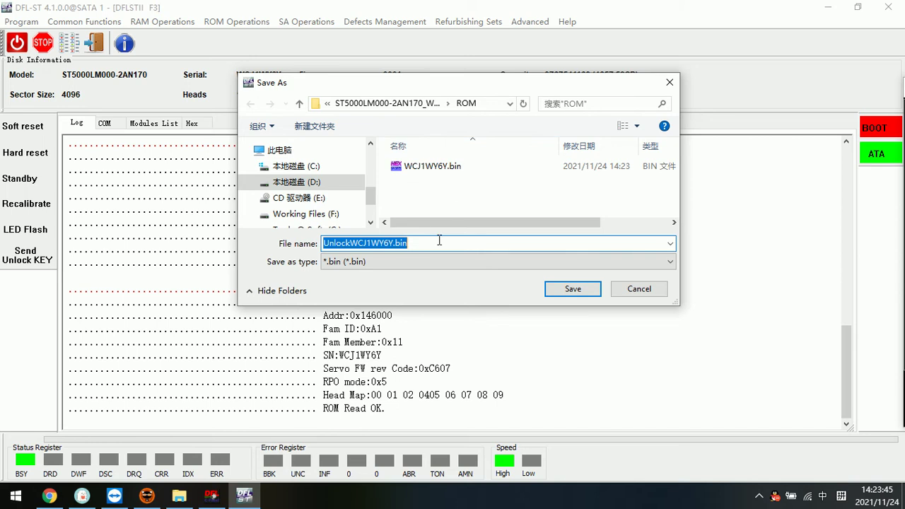
click(574, 292)
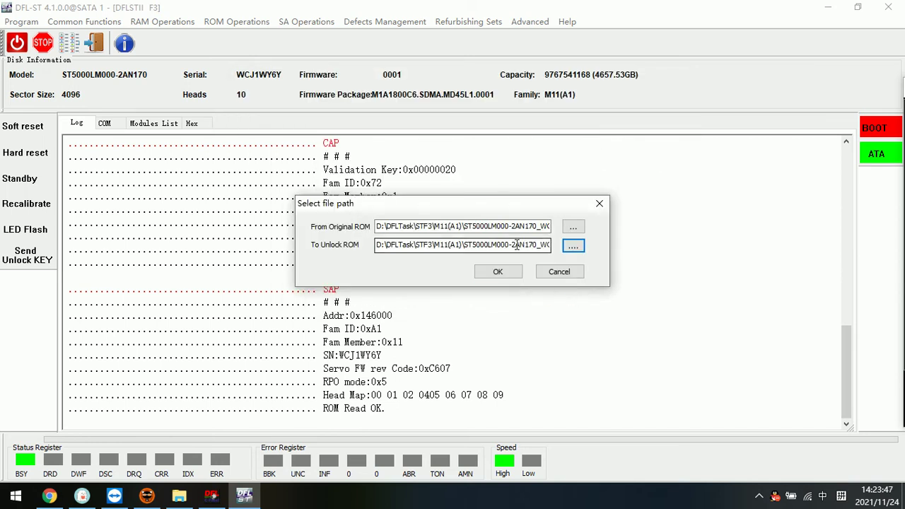
click(507, 273)
drag(326, 409, 417, 409)
click(426, 409)
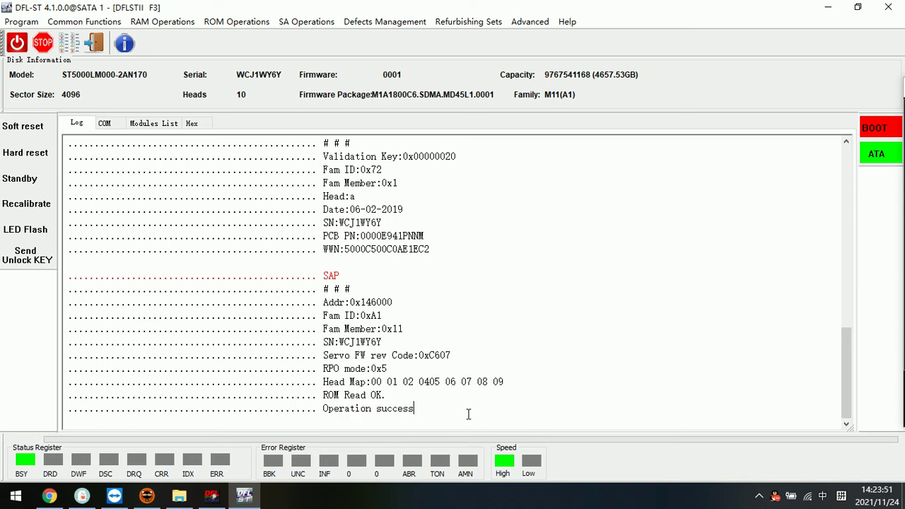
drag(447, 415, 272, 409)
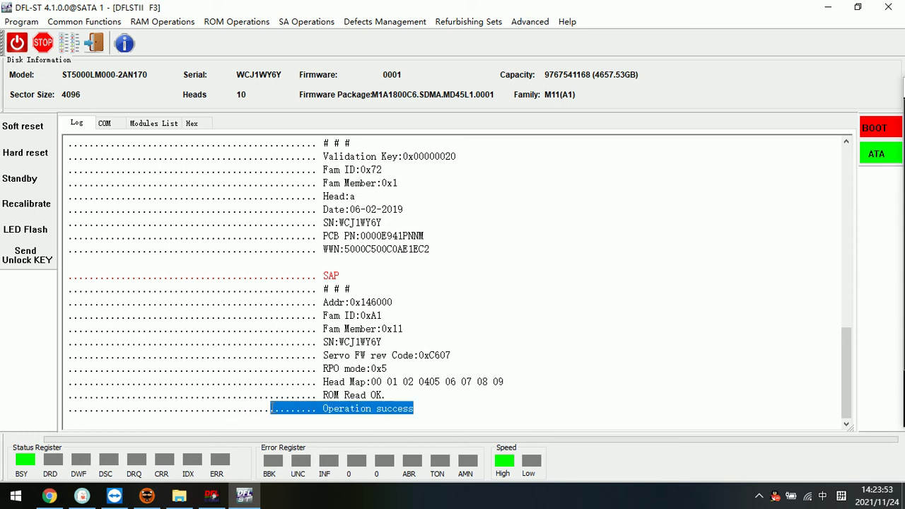
click(451, 404)
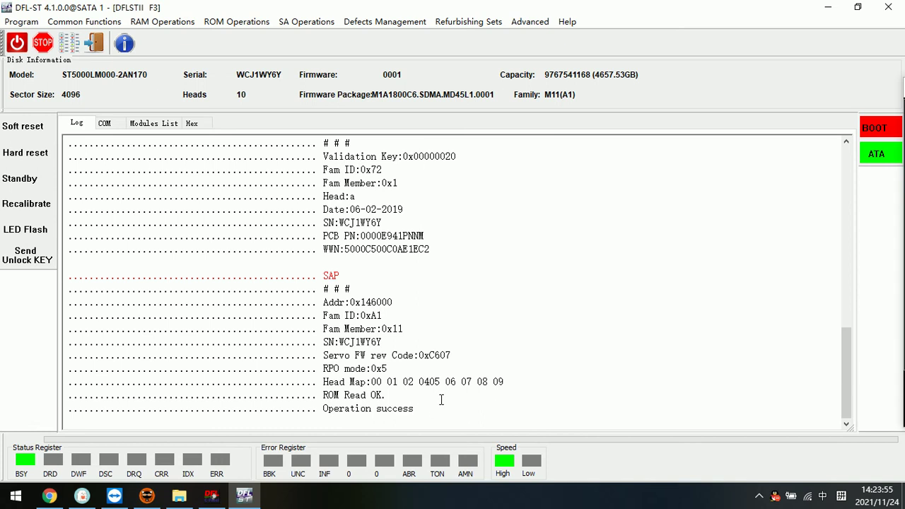
Write UnlockWCJ1WY6Y.bin to the drive's ROM by COM at 460800 baud, without short and with the LM family option.
click(236, 21)
click(260, 51)
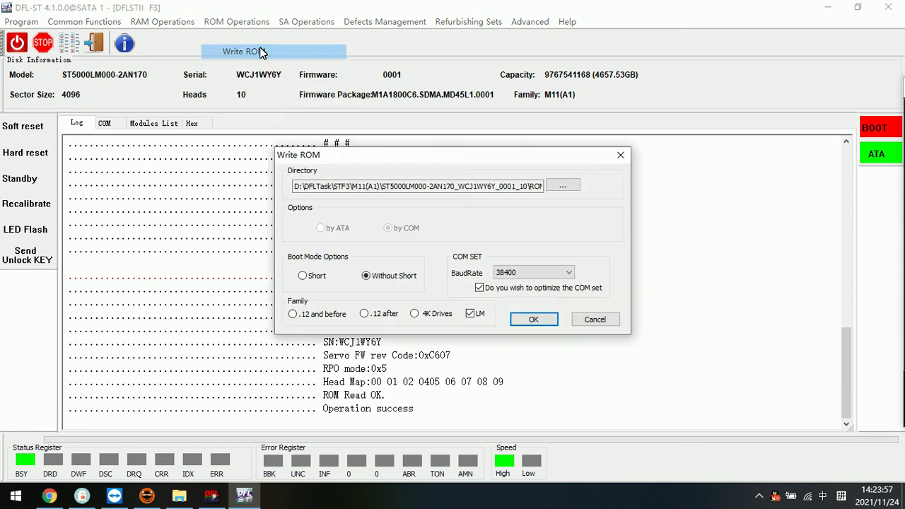
click(563, 186)
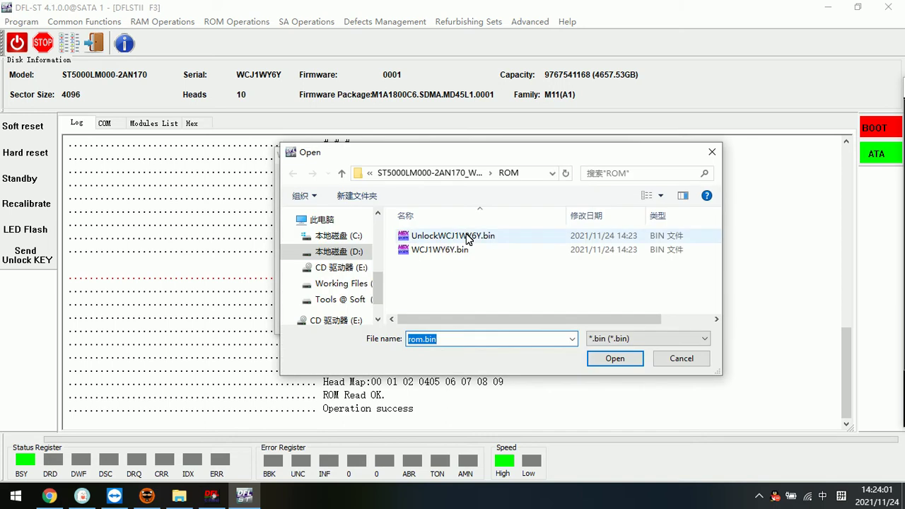
double_click(444, 237)
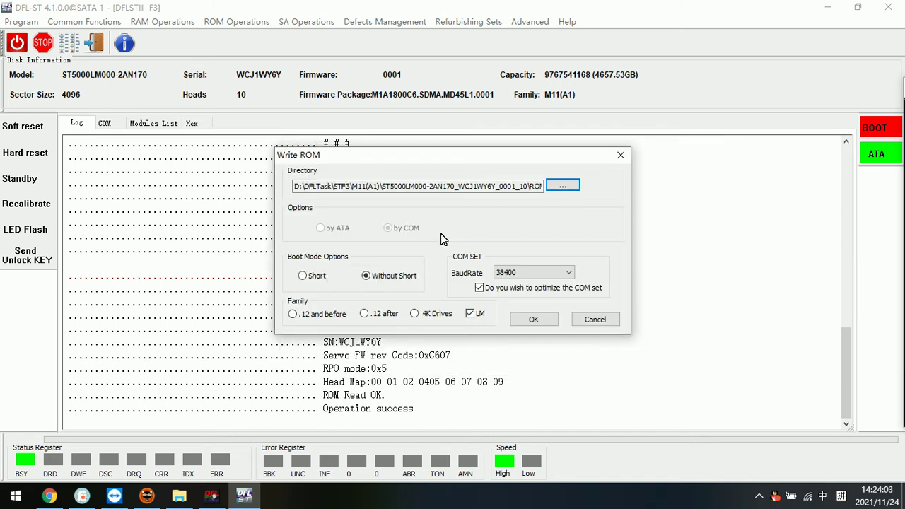
click(530, 273)
click(522, 337)
click(534, 319)
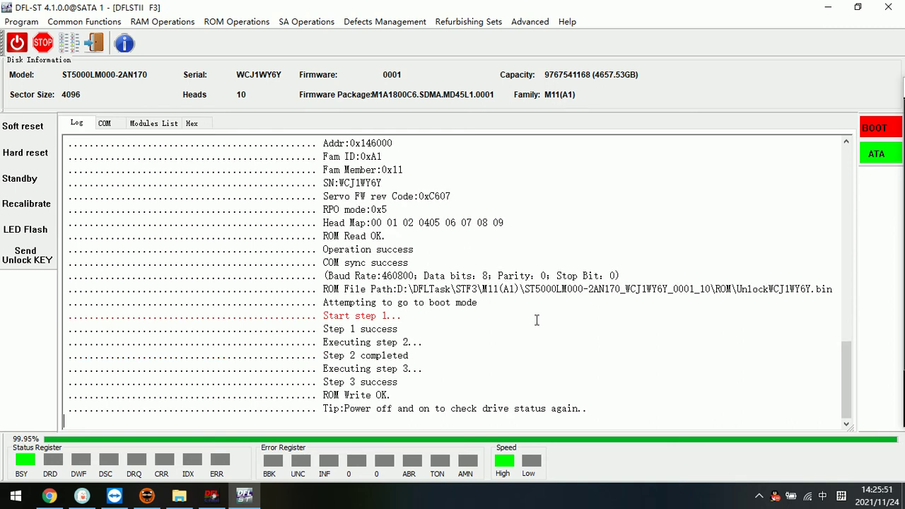
Power the drive off and on while watching its boot output in the COM terminal.
click(105, 124)
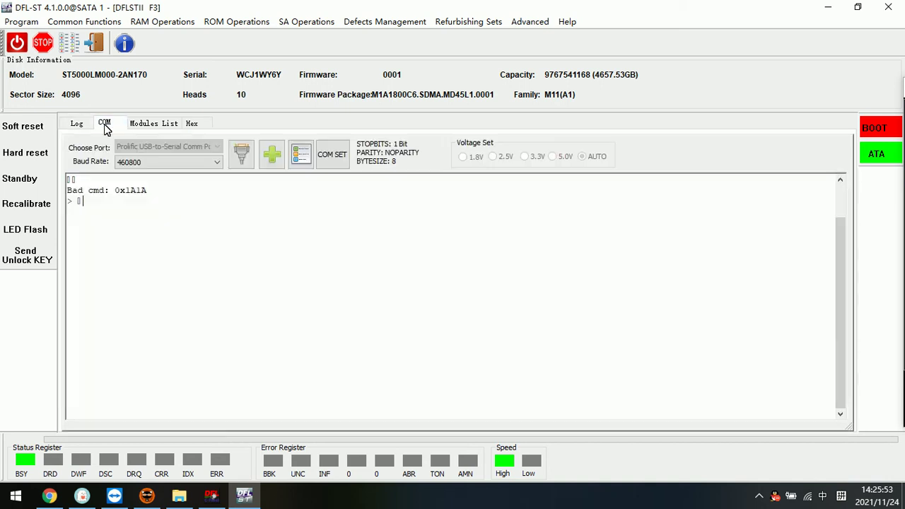
click(78, 125)
click(103, 126)
click(16, 47)
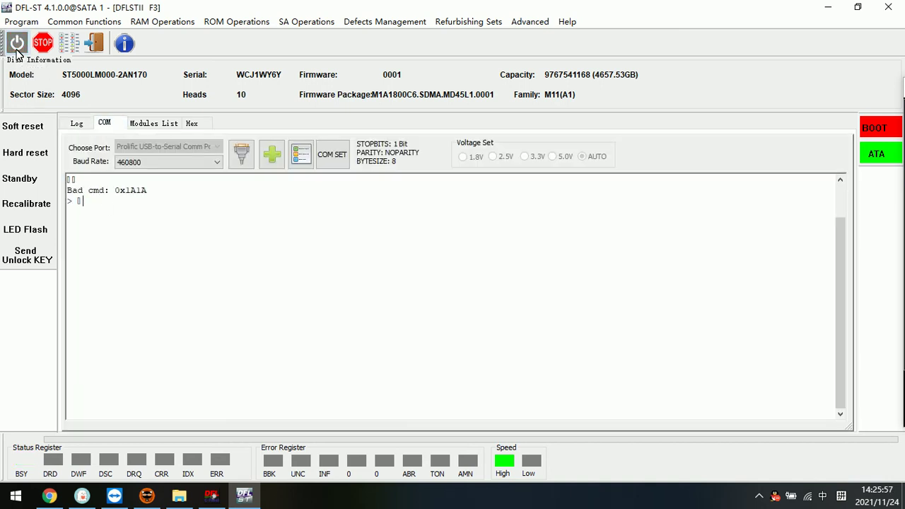
click(17, 45)
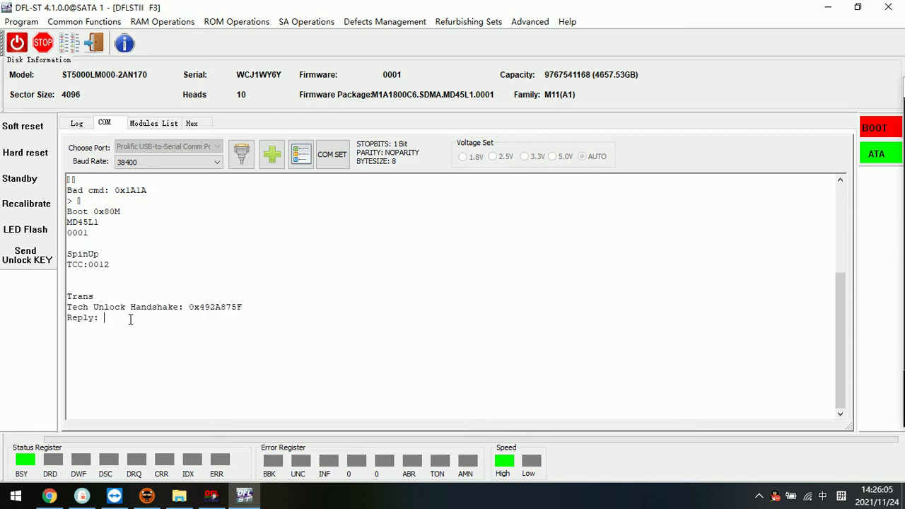
Check the Tech Unlock Handshake request in the terminal and send the unlock key to the drive.
double_click(156, 307)
click(205, 307)
click(129, 323)
click(115, 325)
click(26, 256)
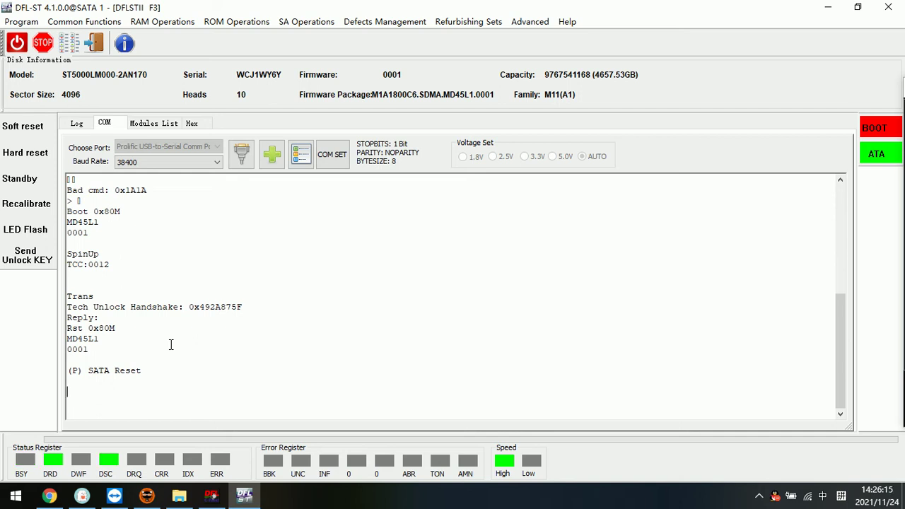
Switch the COM terminal to ASCII diagnostic mode with the ^z command to test the port's response.
click(165, 371)
click(144, 388)
key(ctrl+z)
key(ctrl+z)
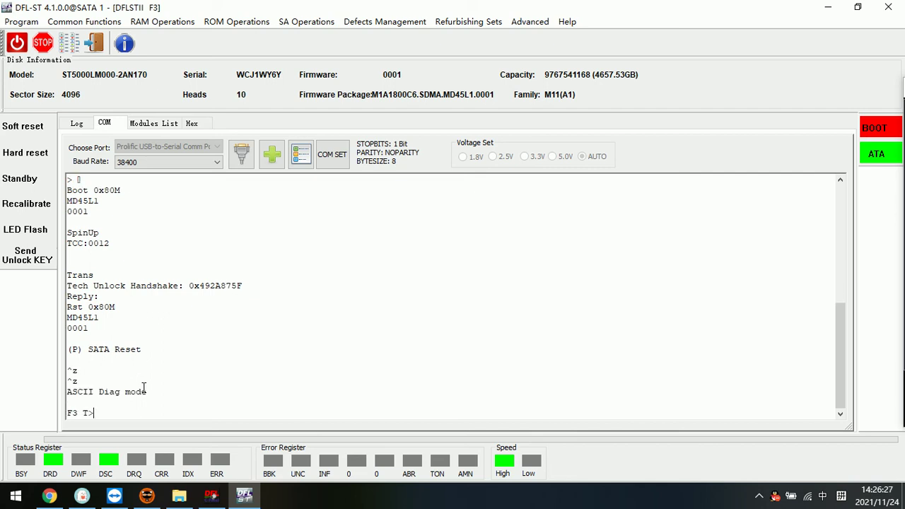
key(ctrl+z)
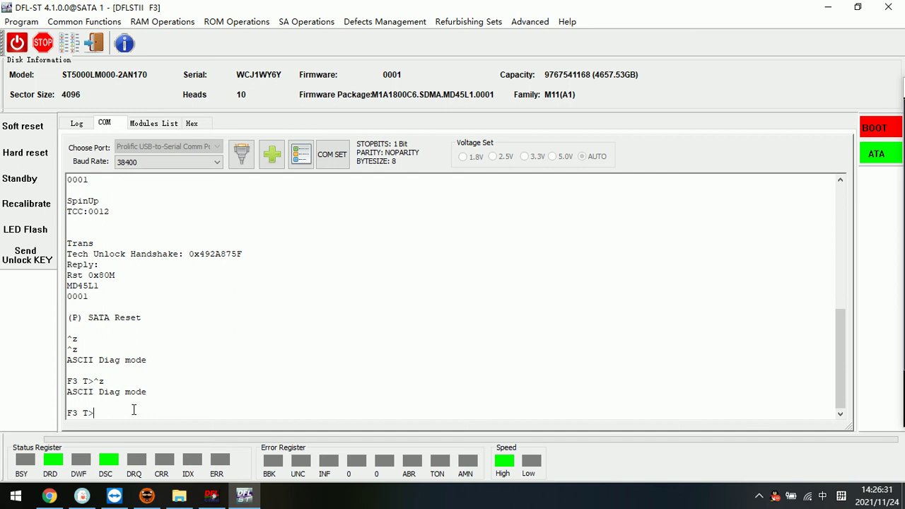
Issue the ^l command and examine the drive's product family, family ID, package version and servo firmware details.
key(ctrl+l)
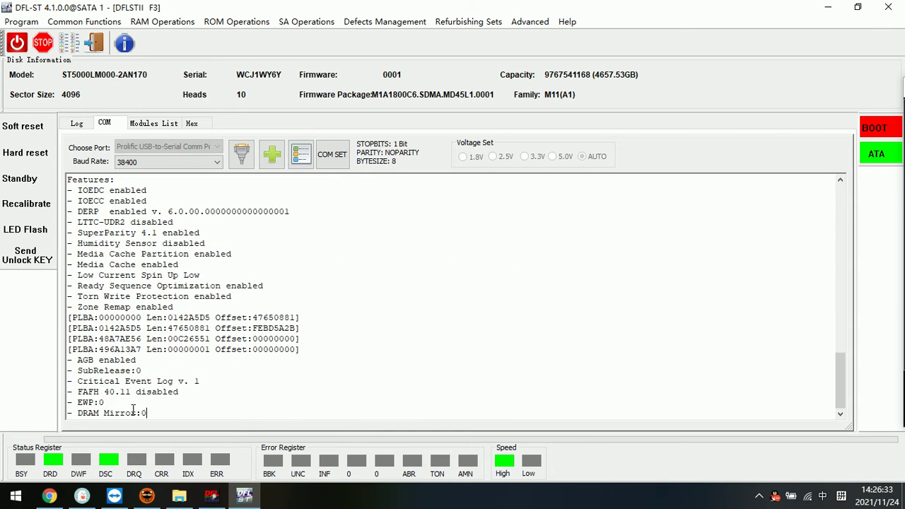
scroll(133, 411, up, 7)
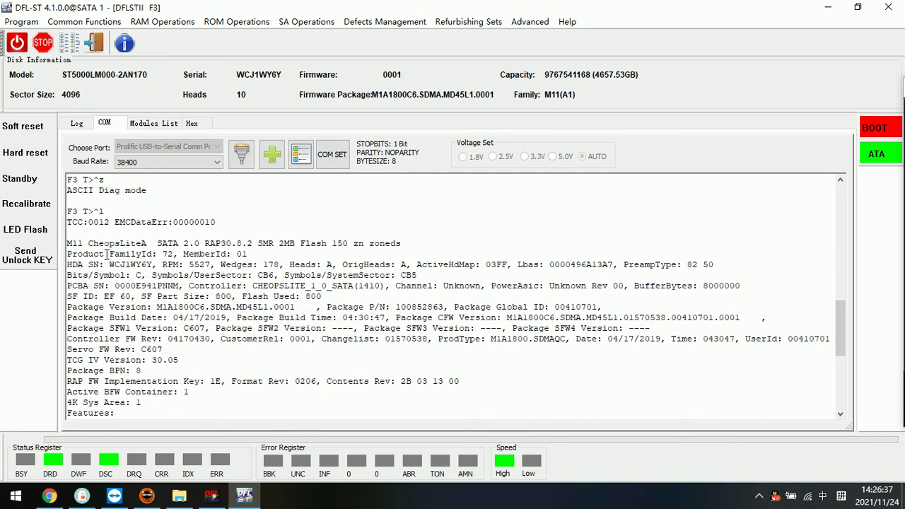
scroll(183, 286, down, 2)
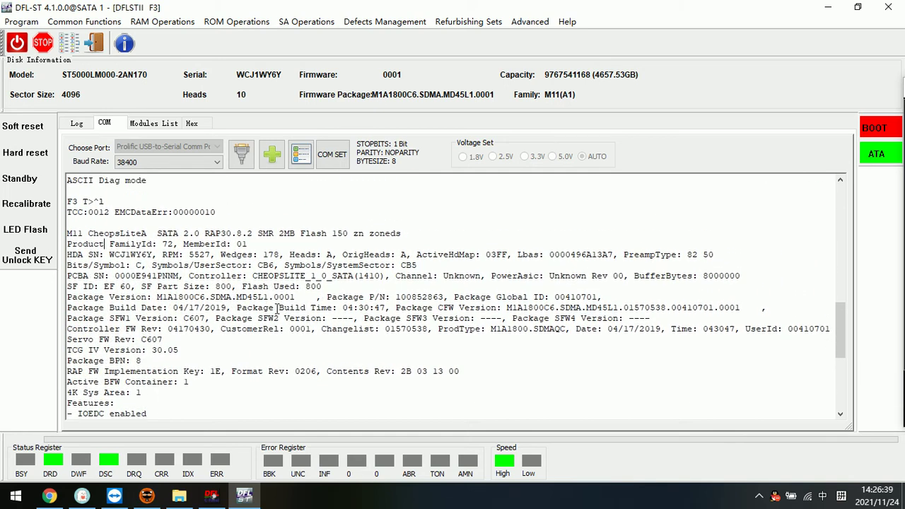
scroll(239, 356, up, 1)
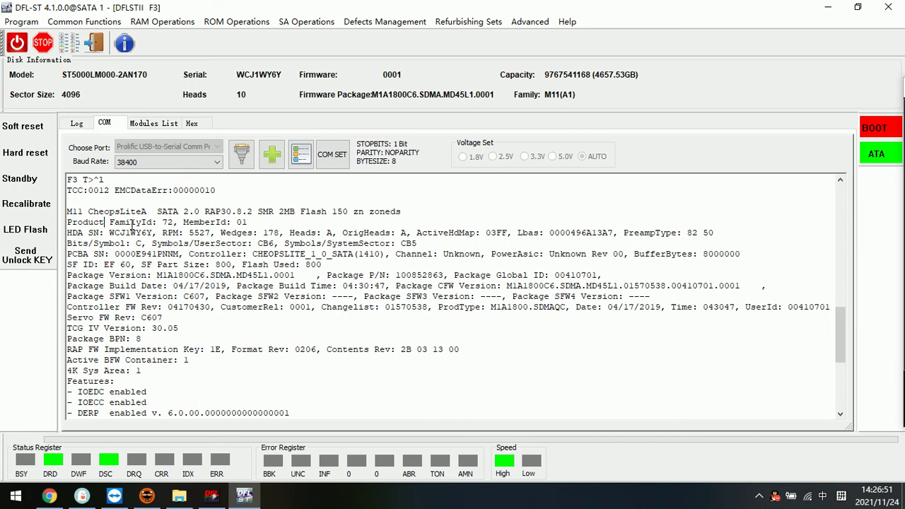
double_click(167, 222)
click(215, 253)
drag(68, 212, 145, 213)
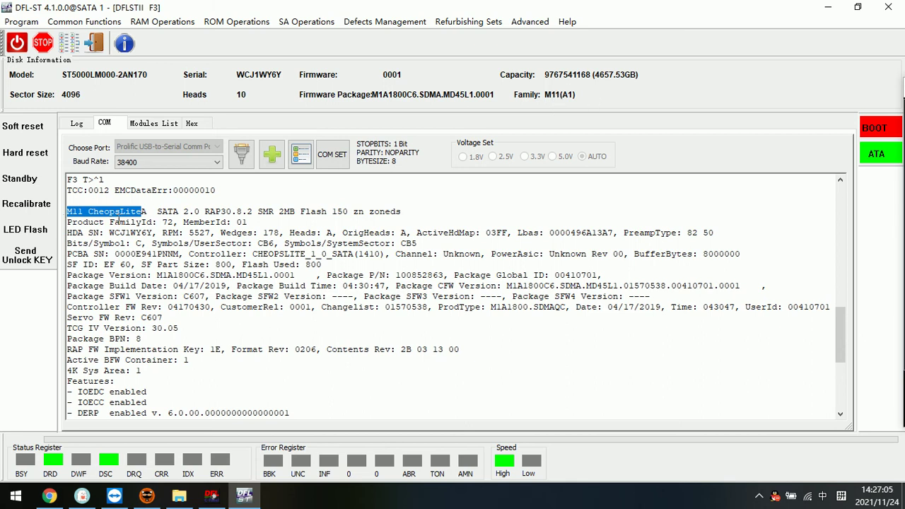
drag(137, 223, 183, 329)
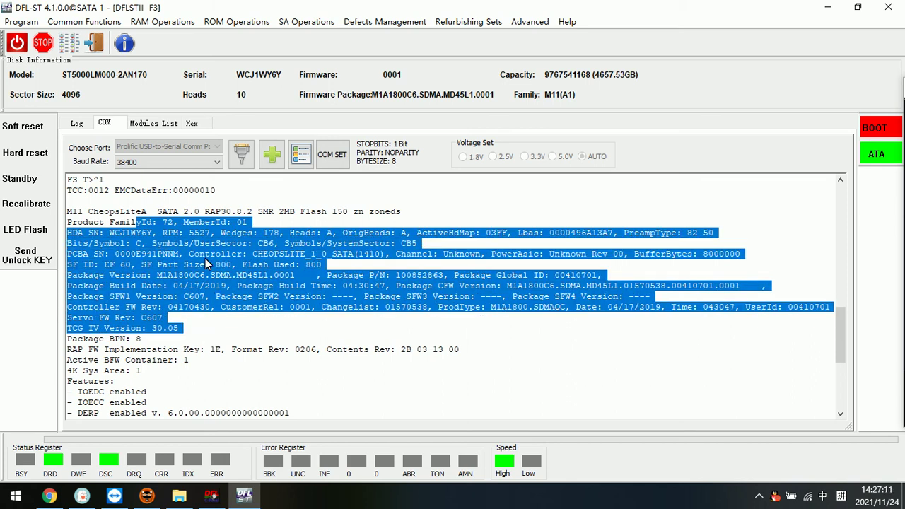
click(204, 318)
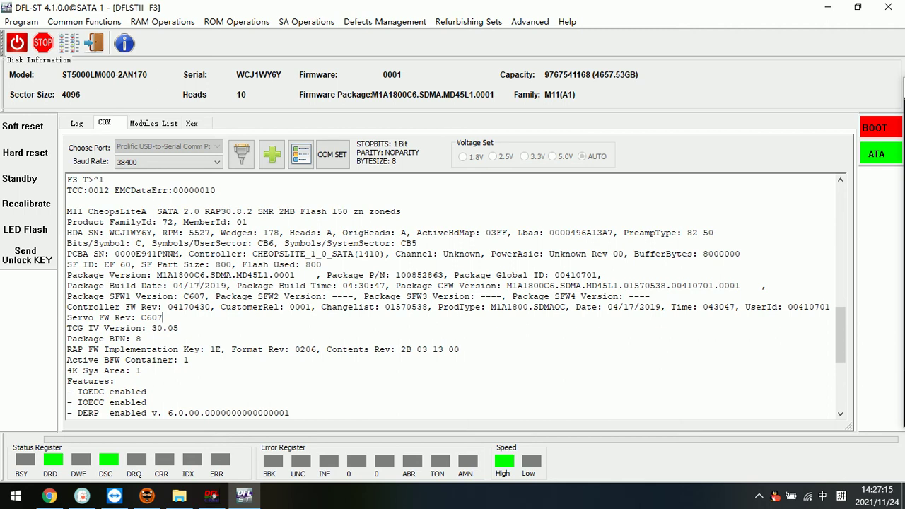
Review the terminal's listed drive features, firmware details and earlier diagnostic mode responses.
scroll(174, 290, up, 1)
scroll(189, 361, down, 3)
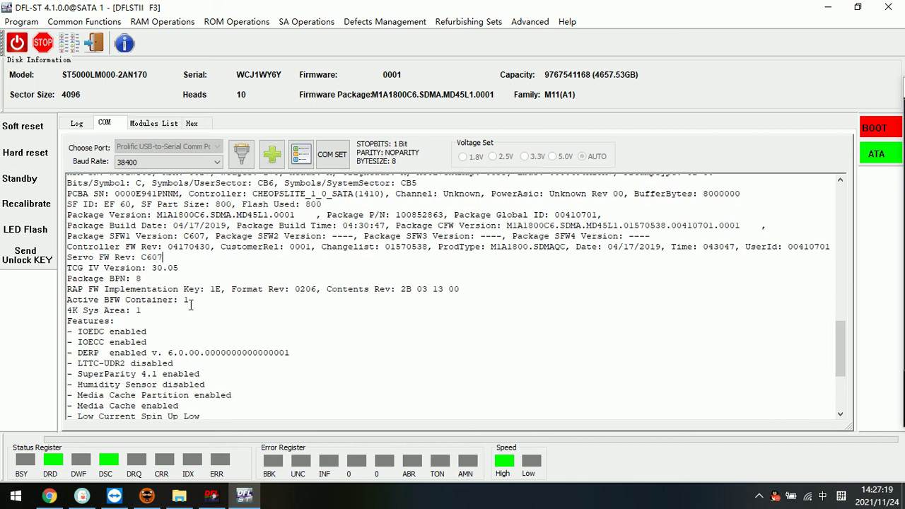
scroll(191, 303, up, 2)
scroll(195, 302, down, 6)
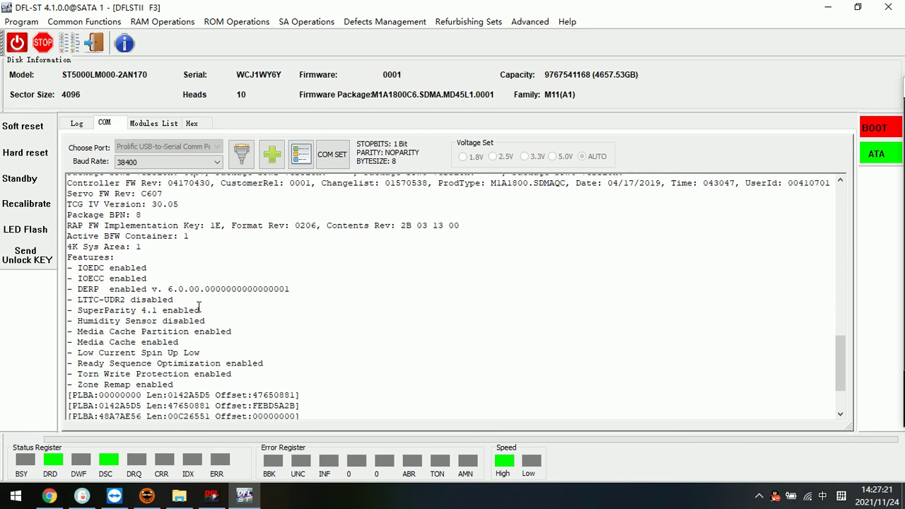
scroll(198, 304, up, 4)
scroll(198, 306, up, 6)
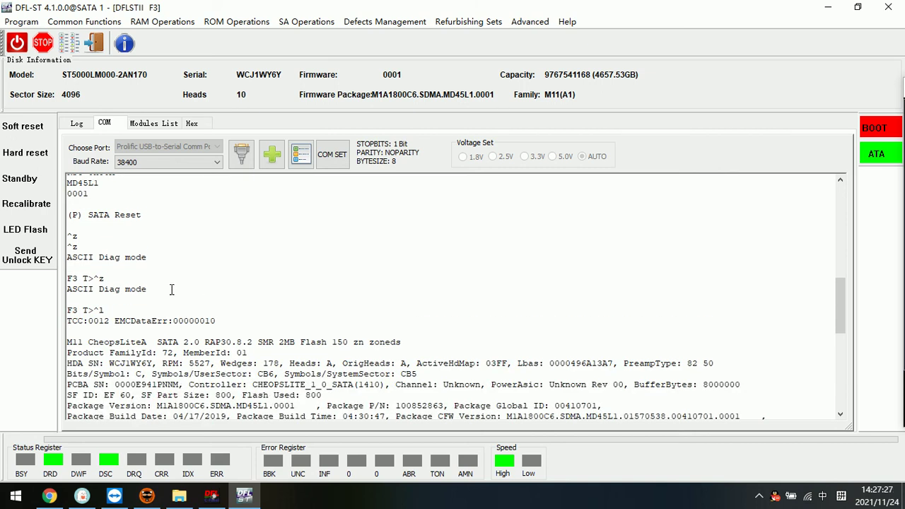
Restart the drive's F3 session, obtain its details, initialize it with the D:\DFLTask work directory and check the COM terminal.
click(160, 122)
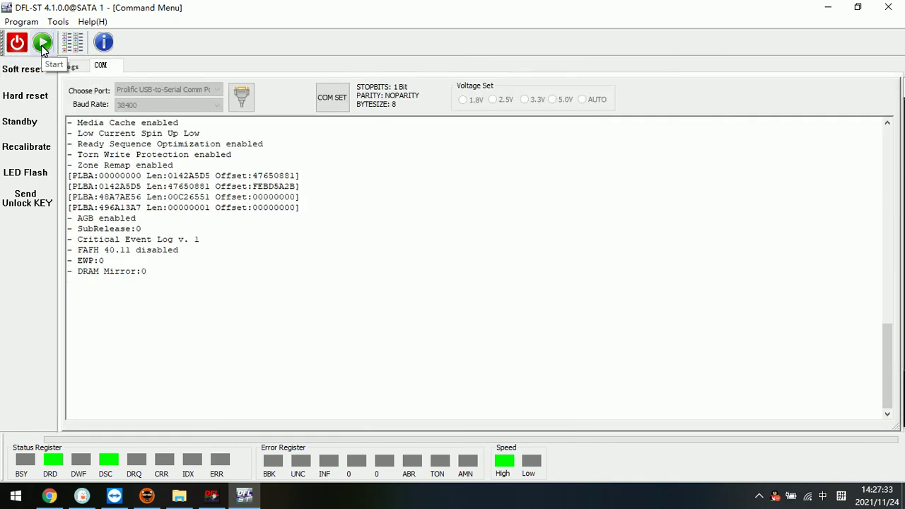
click(41, 48)
click(456, 256)
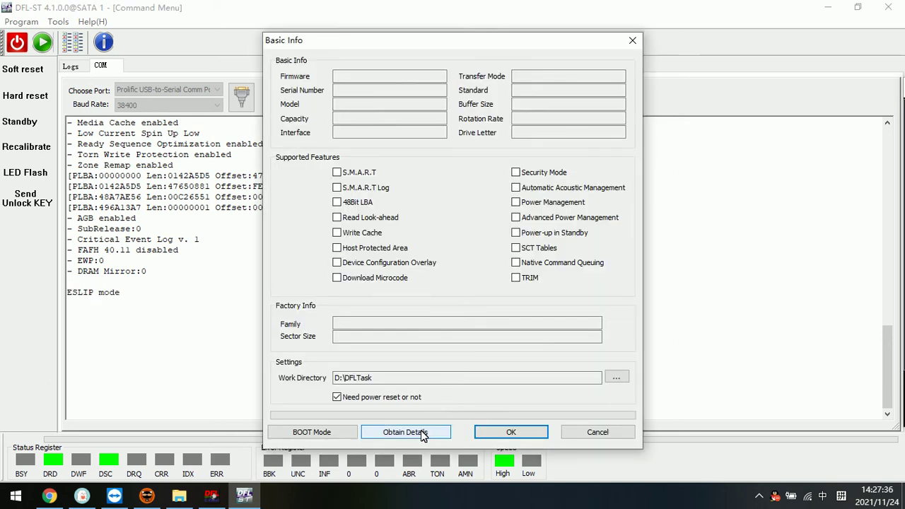
click(423, 433)
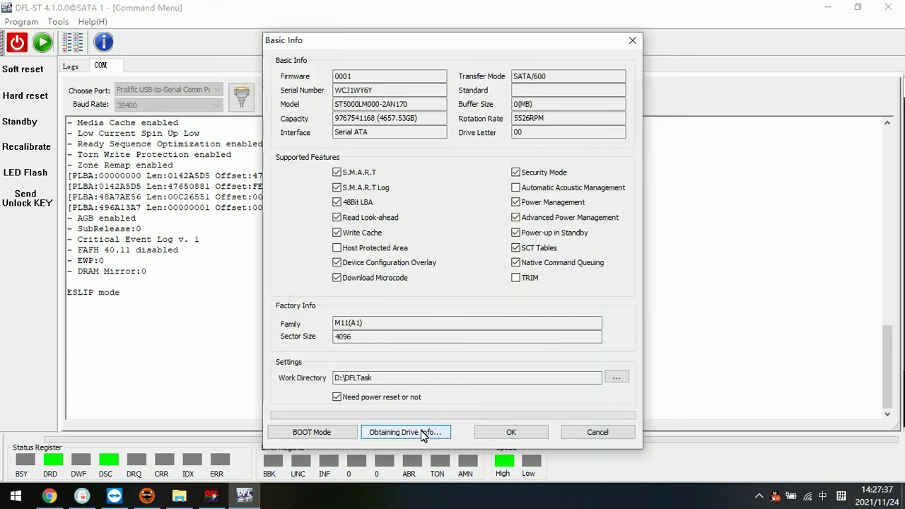
click(522, 434)
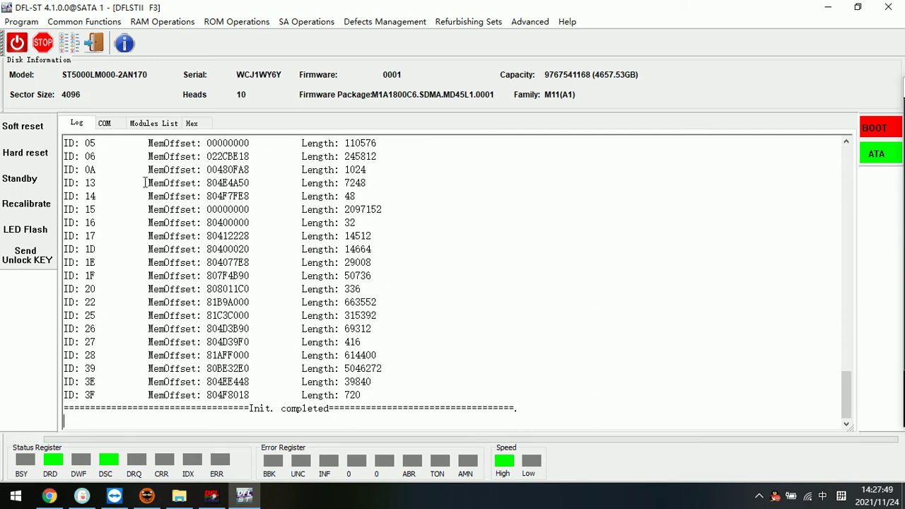
click(112, 126)
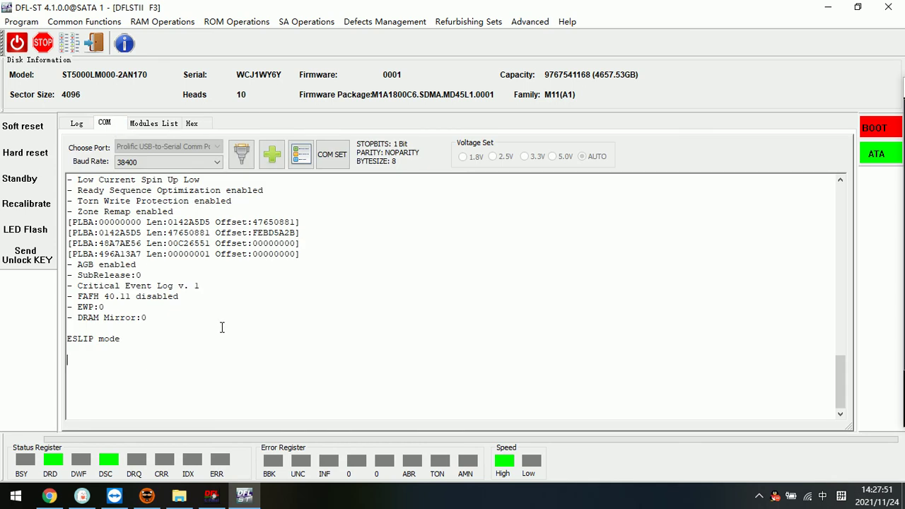
Browse the drive's firmware module list and inspect the hex contents of module 40.
click(148, 125)
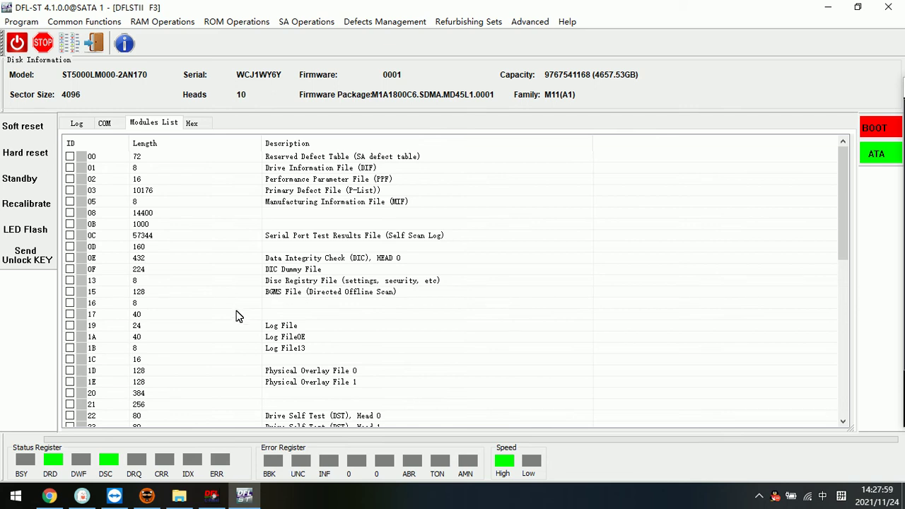
scroll(235, 319, down, 10)
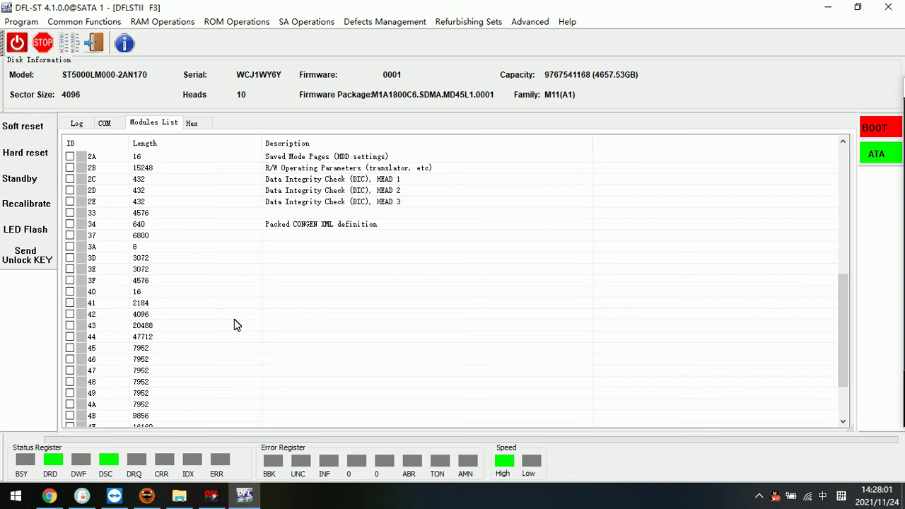
double_click(160, 294)
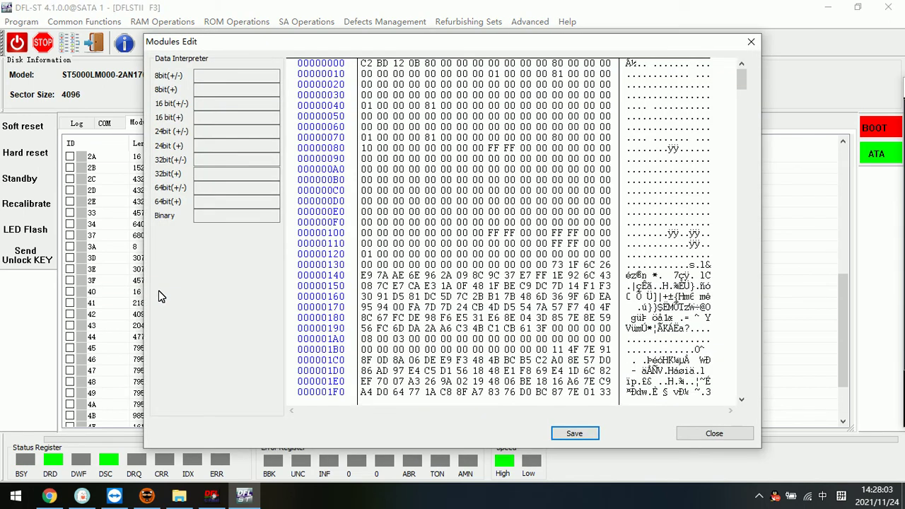
click(751, 41)
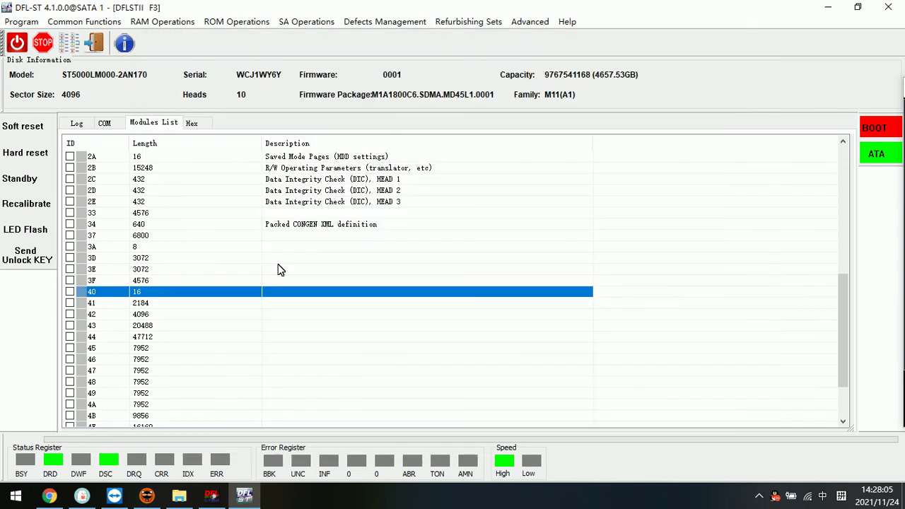
scroll(208, 301, up, 10)
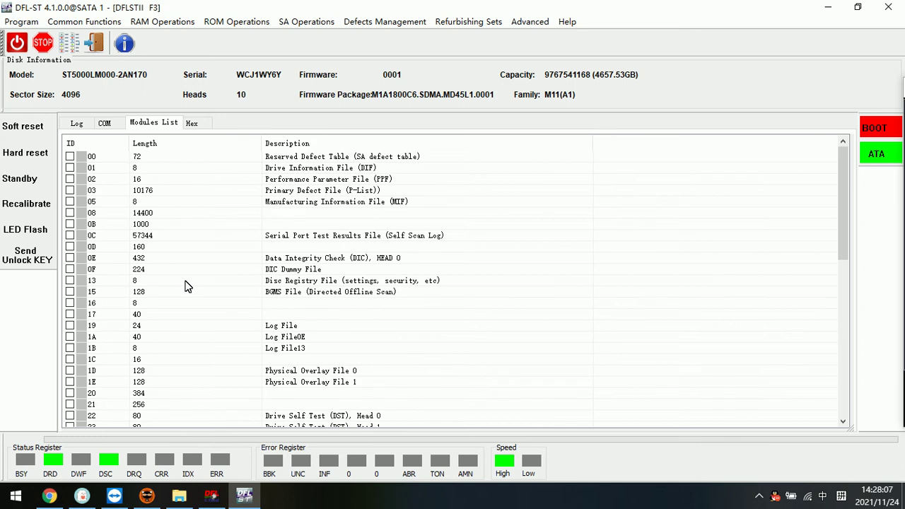
Start a SYS file read into the existing D:\DFLTask\STF3\M11(A1) work directory, using the .12 drive series and ATA mode.
click(301, 23)
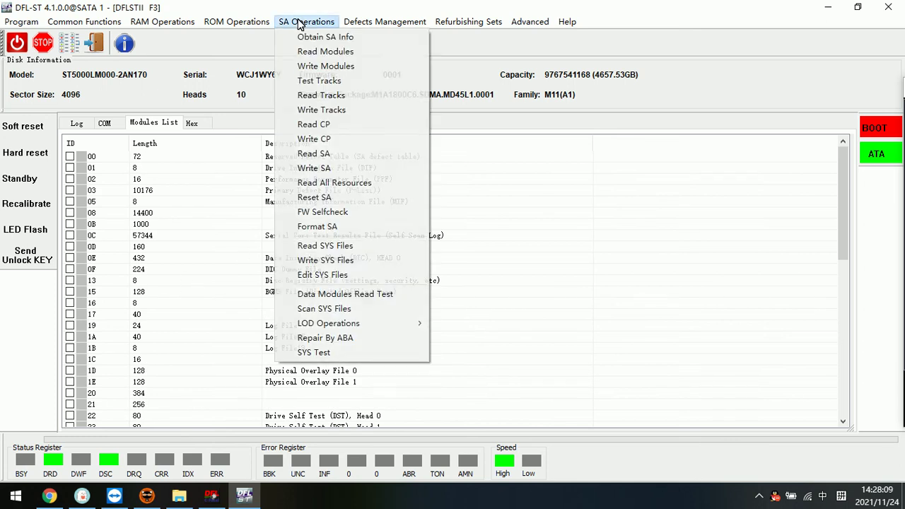
click(365, 254)
click(560, 343)
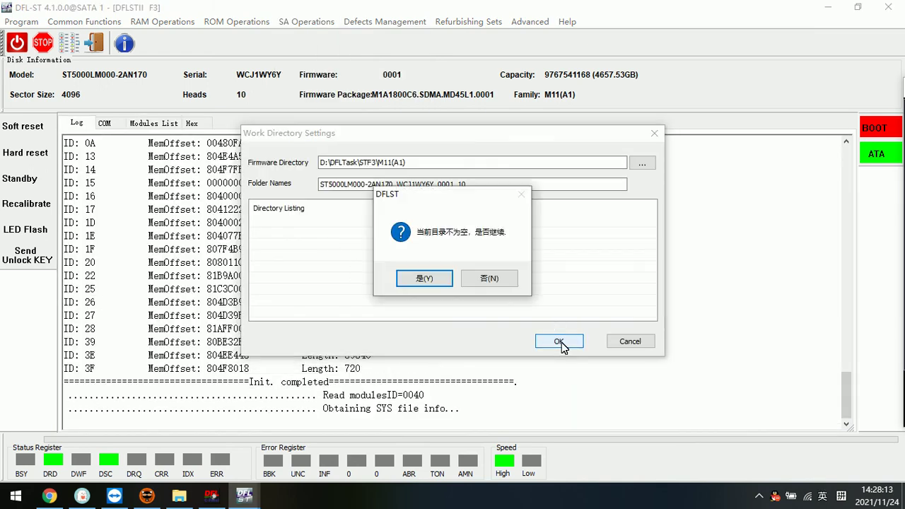
click(433, 277)
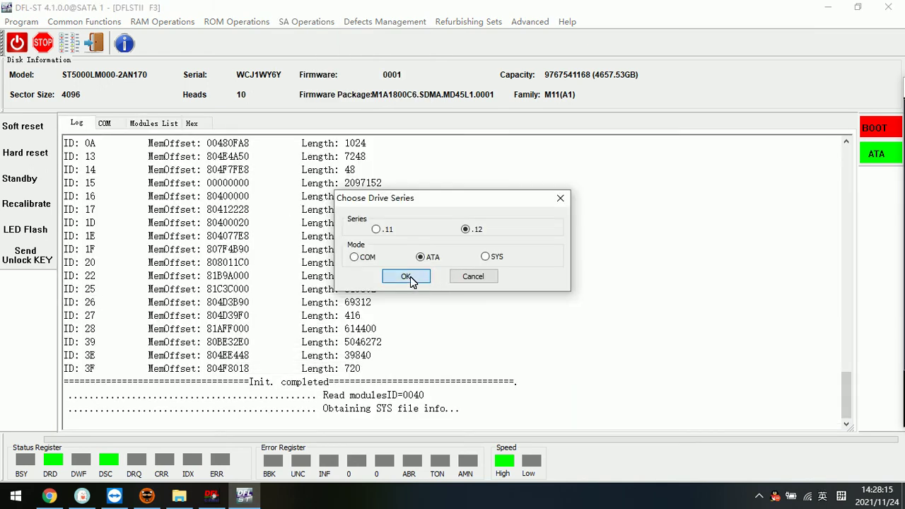
click(408, 276)
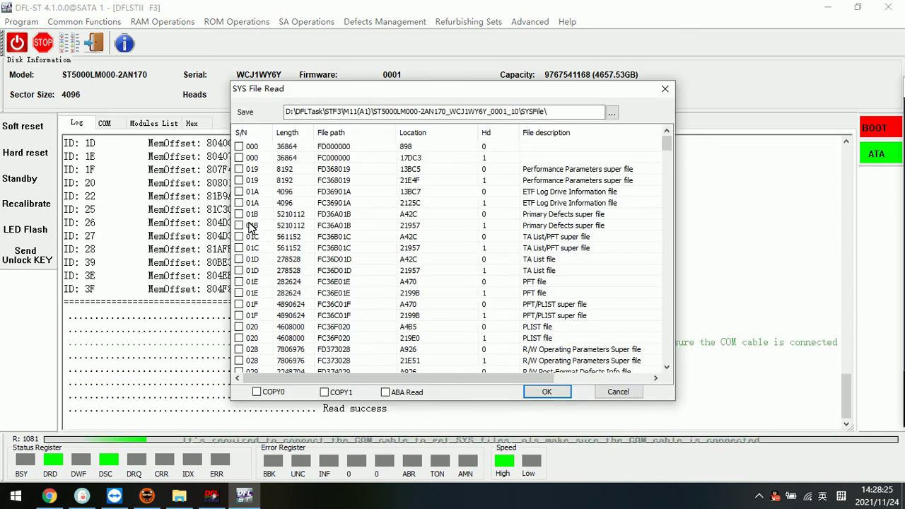
Select the SYS files FD36A01B, FD373028 and FC375035 and read them into the drive's SYSFile folder.
click(239, 214)
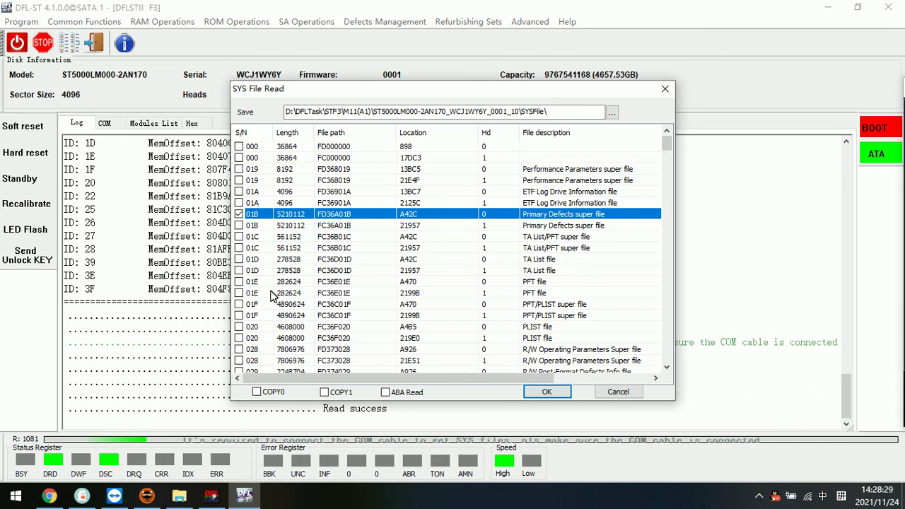
scroll(256, 324, down, 3)
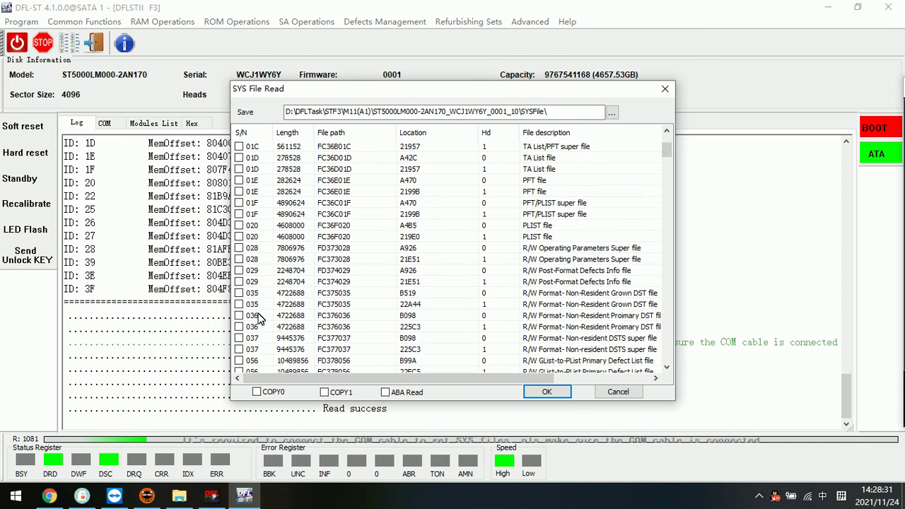
click(239, 247)
scroll(290, 297, up, 3)
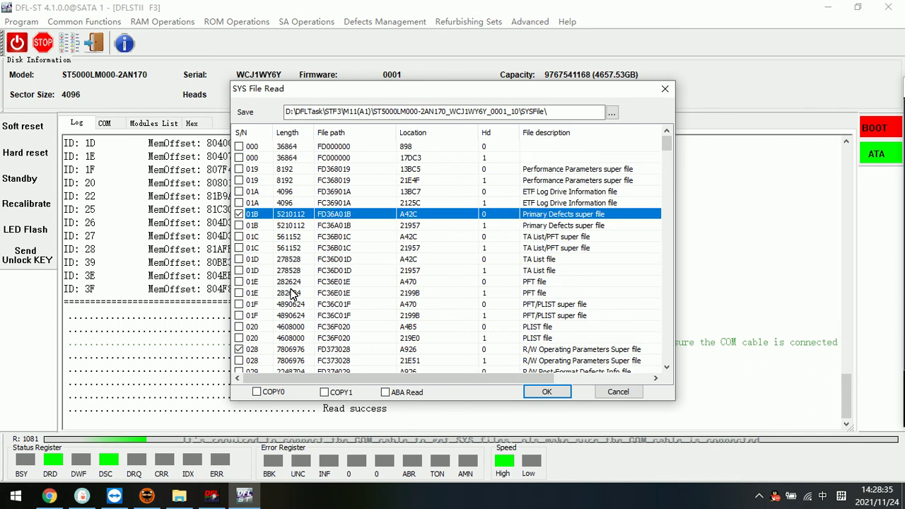
scroll(290, 297, down, 3)
click(548, 392)
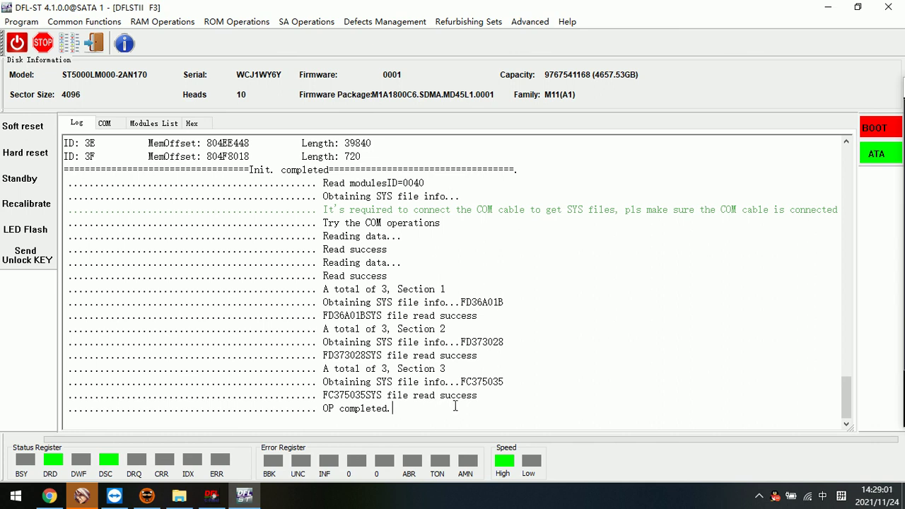
Review the log entries for the three SYS file reads and look over the module list.
drag(478, 398, 308, 293)
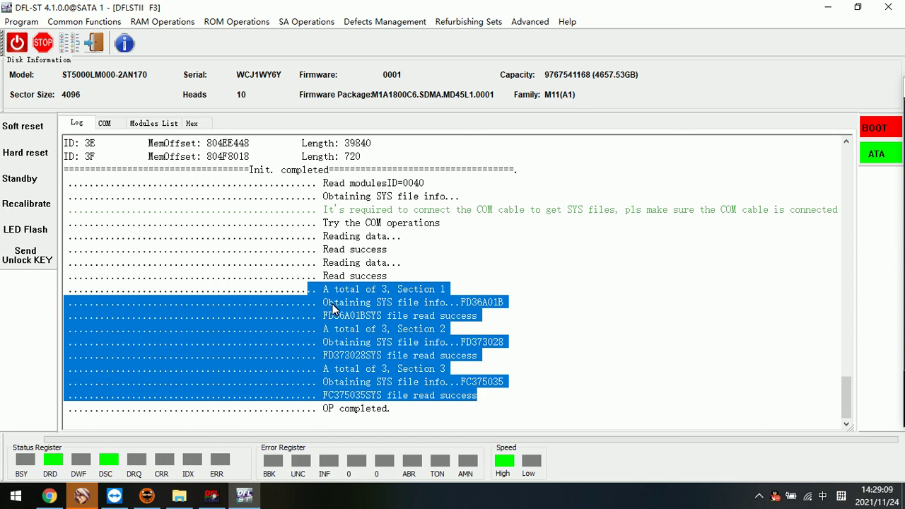
click(405, 264)
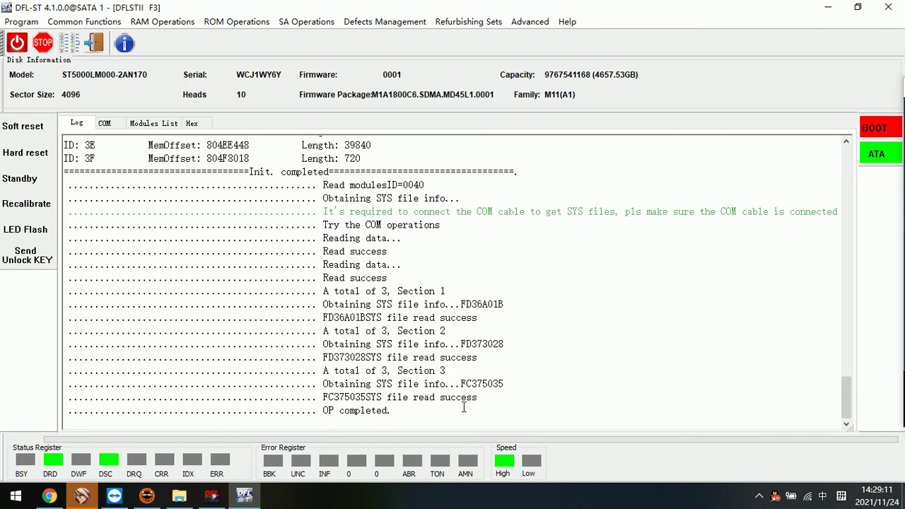
scroll(318, 248, up, 1)
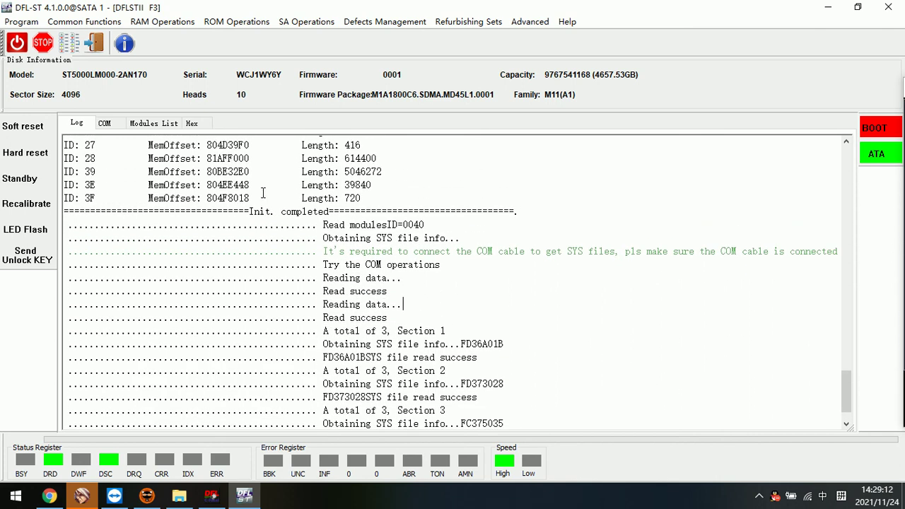
click(155, 125)
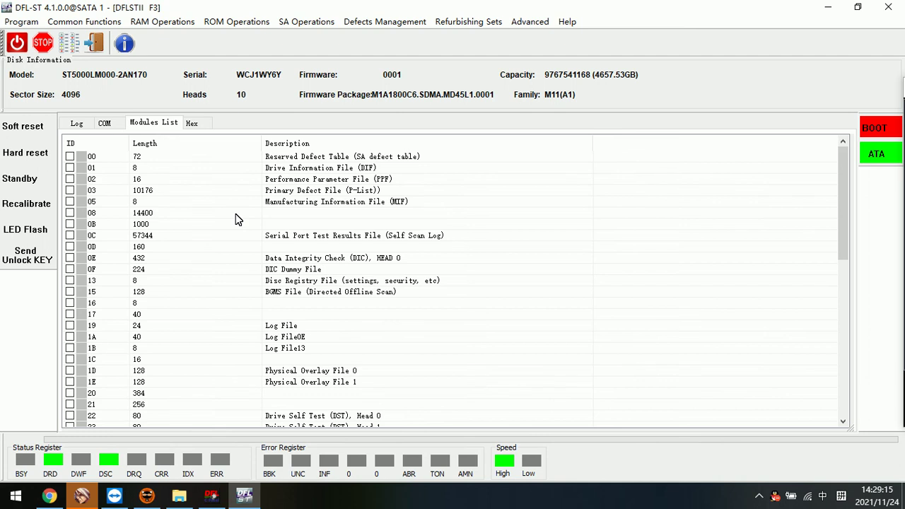
click(104, 126)
drag(529, 388, 69, 291)
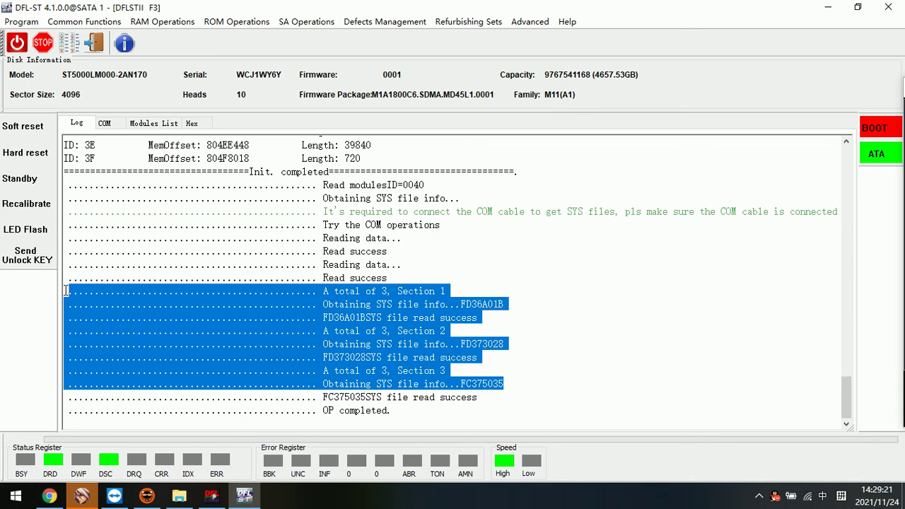
click(544, 321)
scroll(537, 310, up, 3)
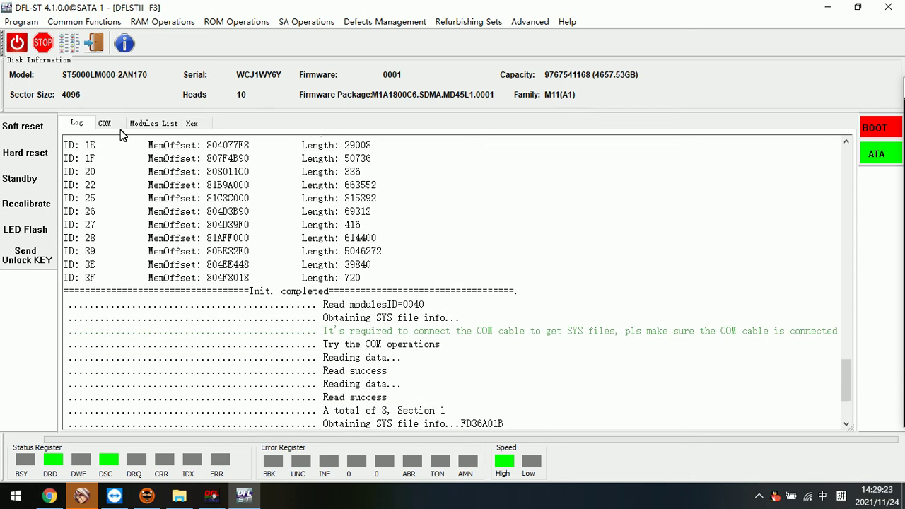
Check the COM terminal's ASCII diagnostic and ESLIP mode responses against the SYS file entries in the log.
click(105, 124)
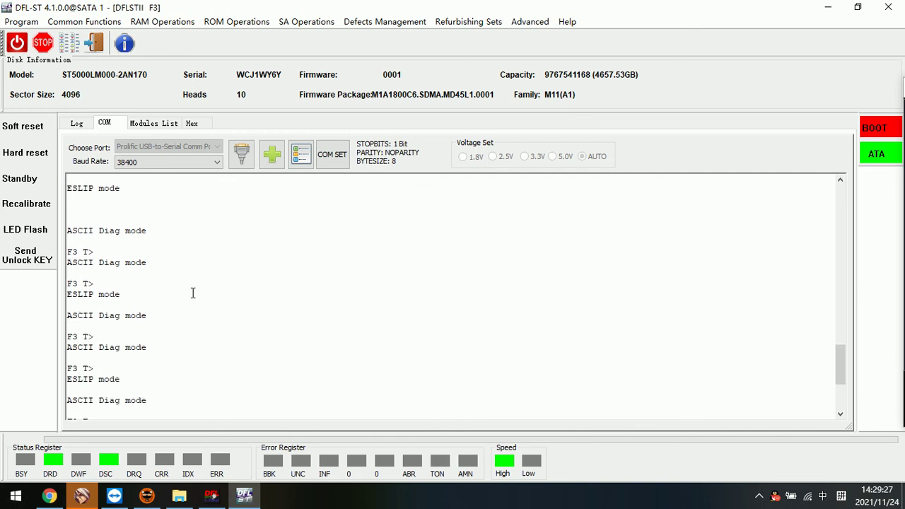
click(75, 23)
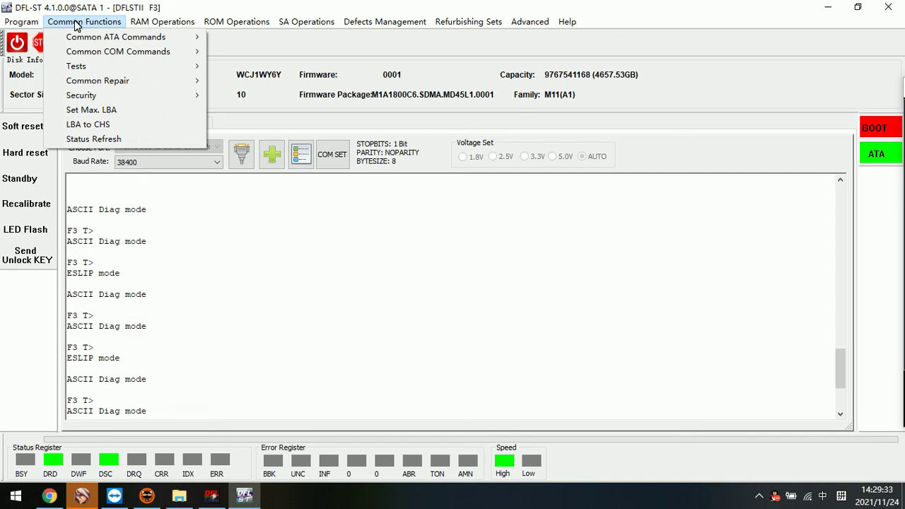
click(248, 239)
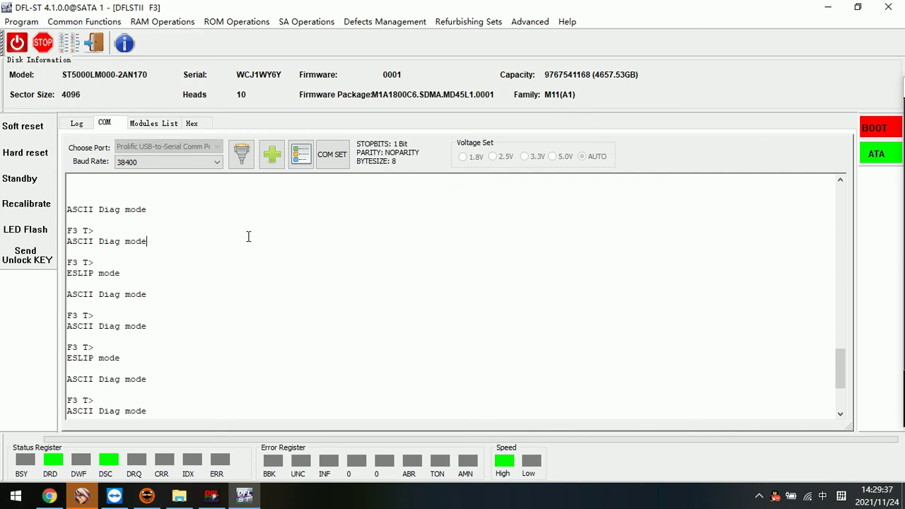
click(78, 123)
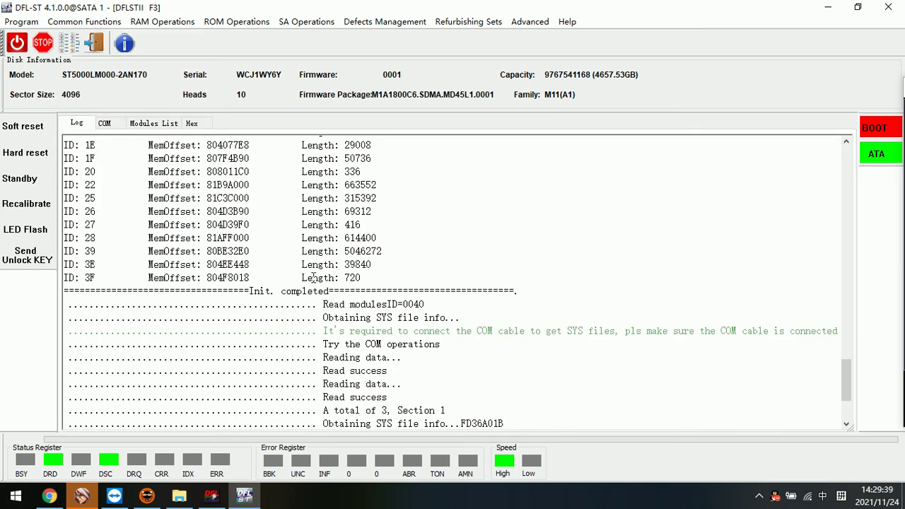
drag(515, 387, 223, 293)
click(236, 195)
Examine the common repair functions, including Unlock Diag Mode (Lombard, Megalodon), and recheck the COM terminal's responses.
click(85, 21)
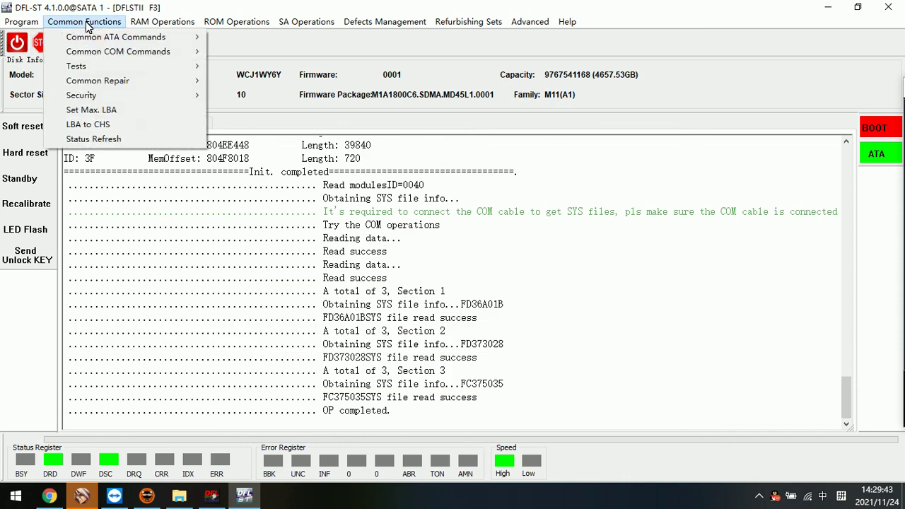
mouse_move(127, 80)
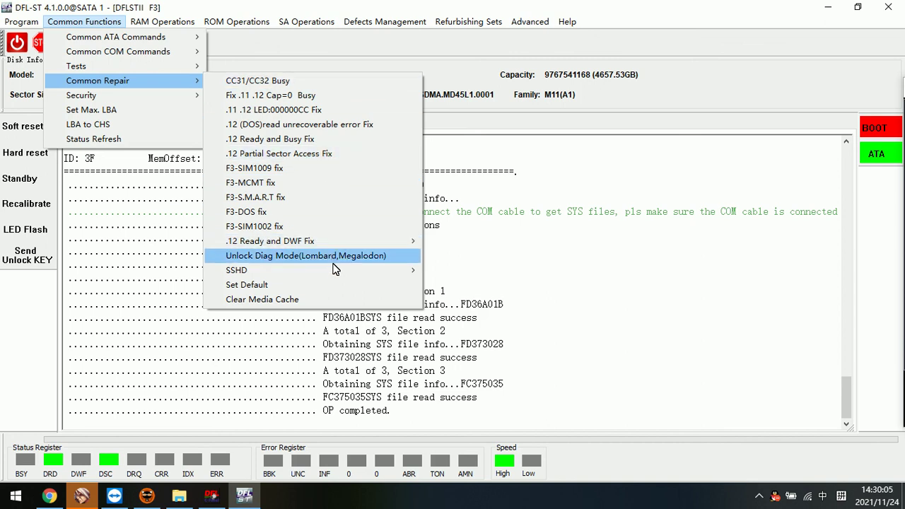
mouse_move(335, 272)
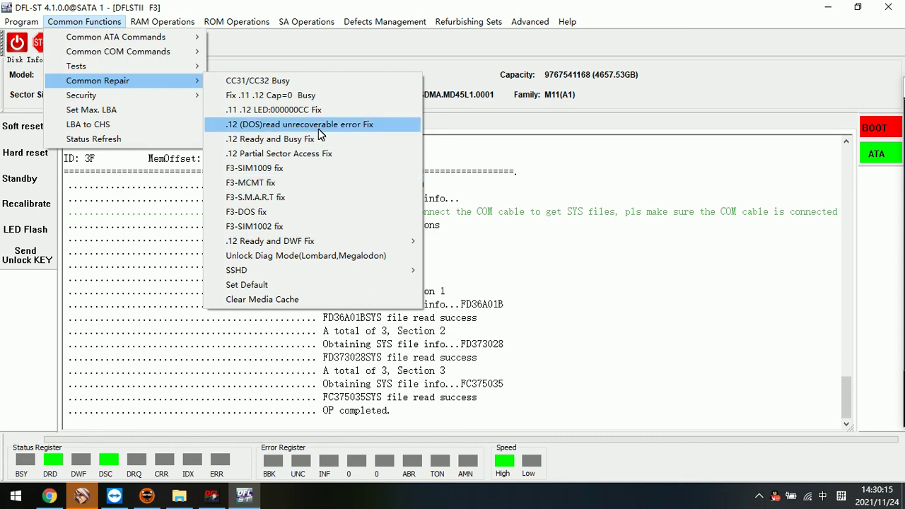
click(523, 210)
click(110, 126)
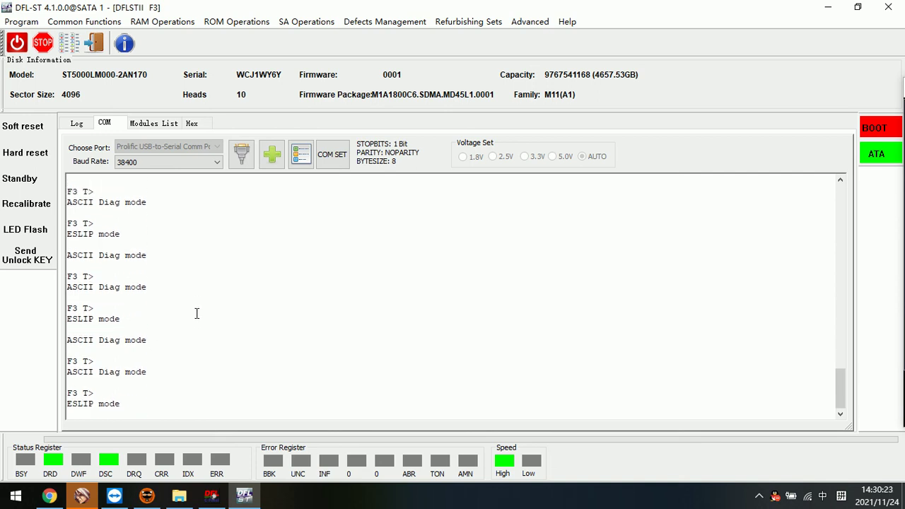
click(194, 260)
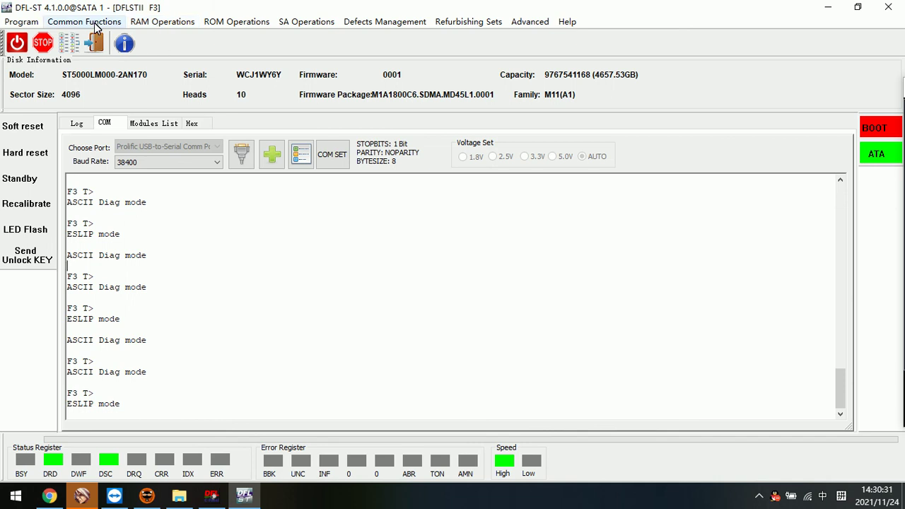
click(97, 27)
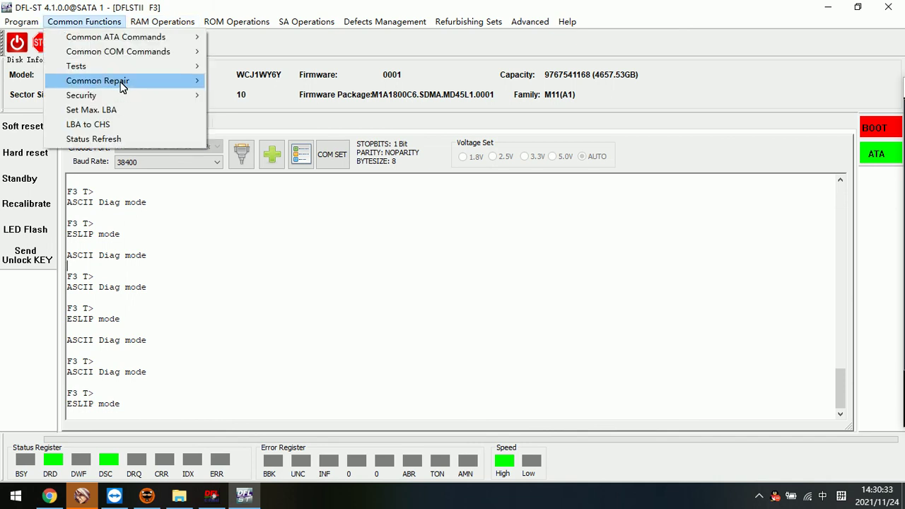
mouse_move(182, 85)
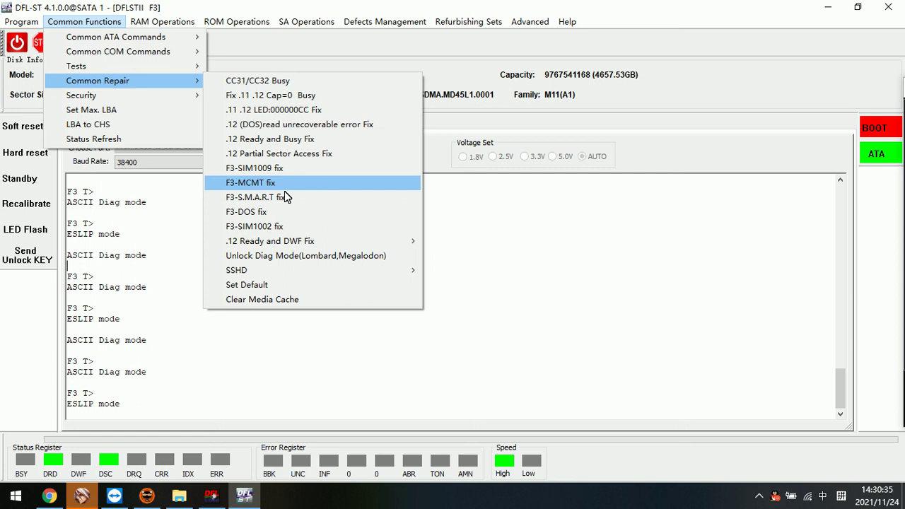
click(280, 256)
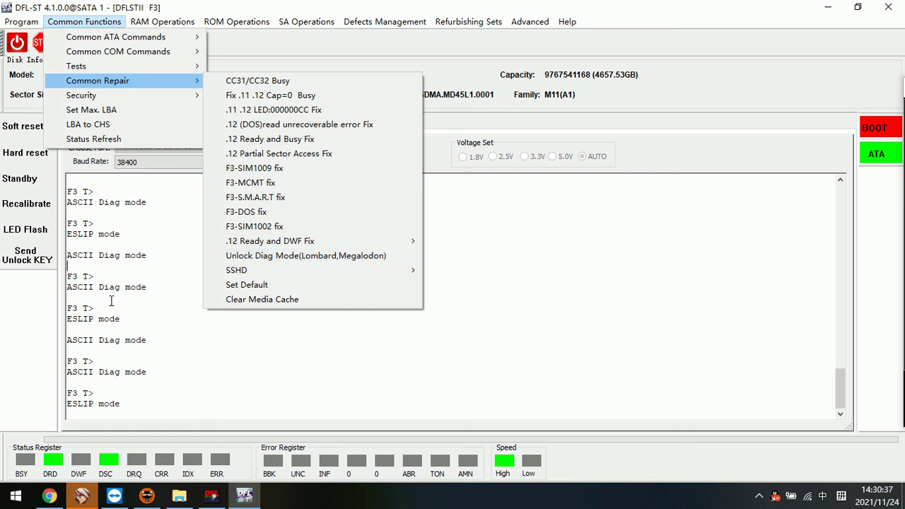